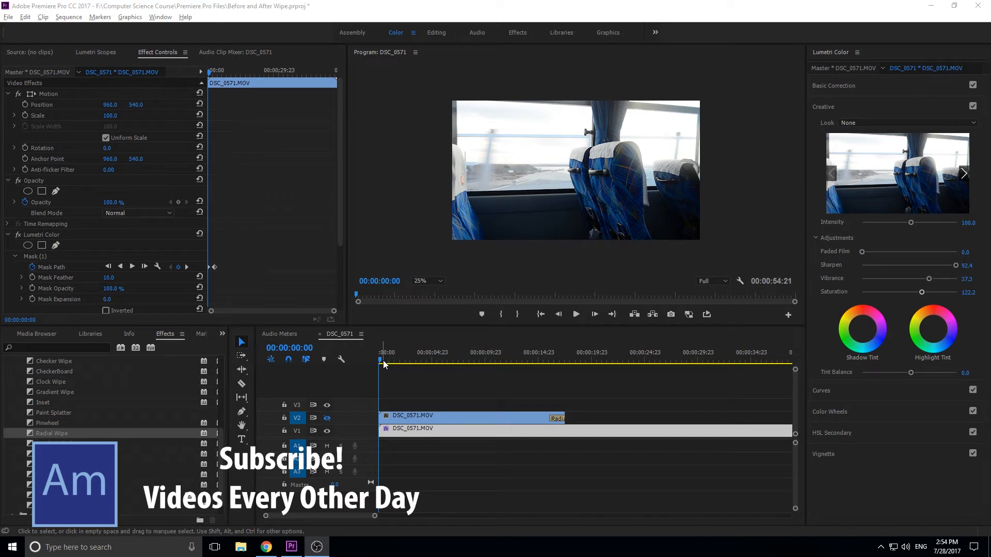
Play the opening before-and-after wipe in the enlarged program monitor, with its zoom set to Fit.
left_click(385, 314)
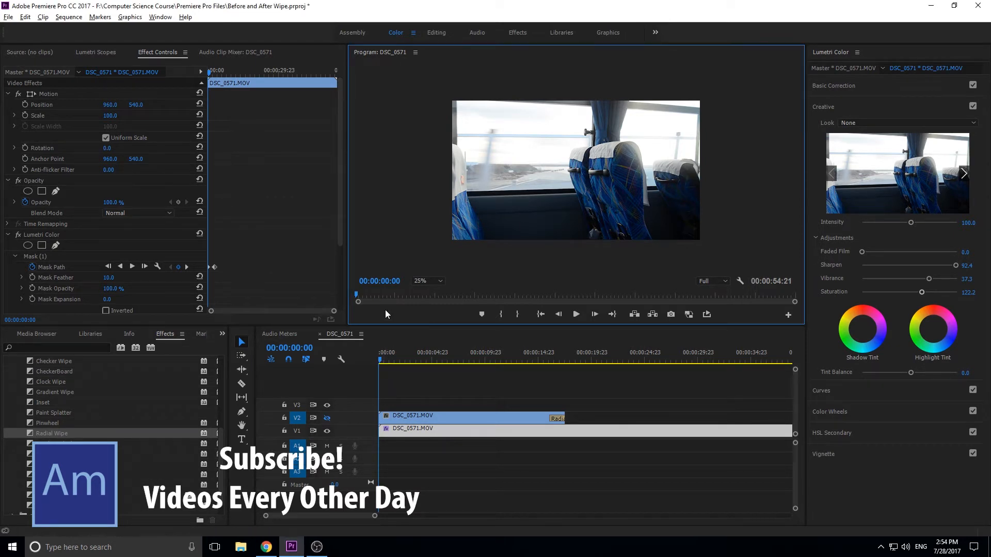
key("grave")
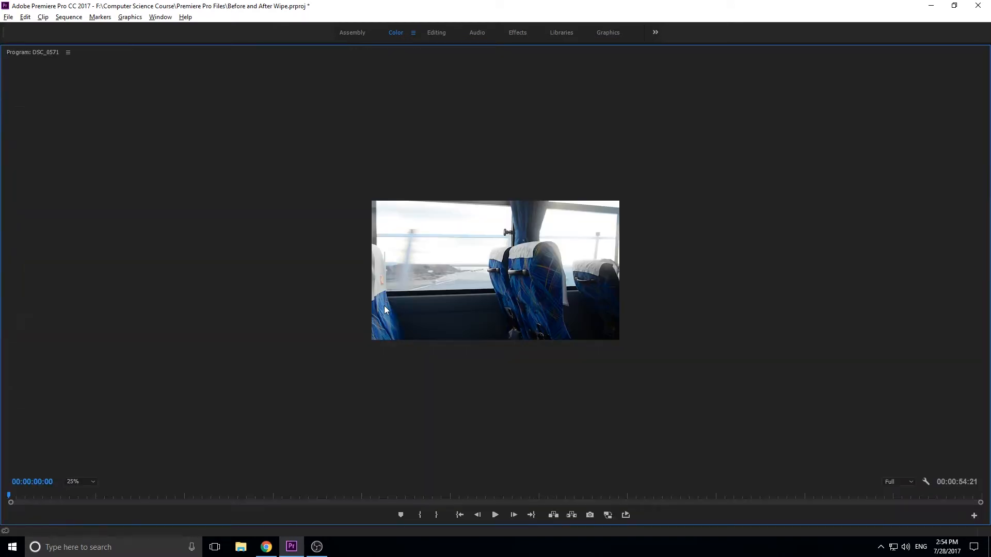
left_click(78, 482)
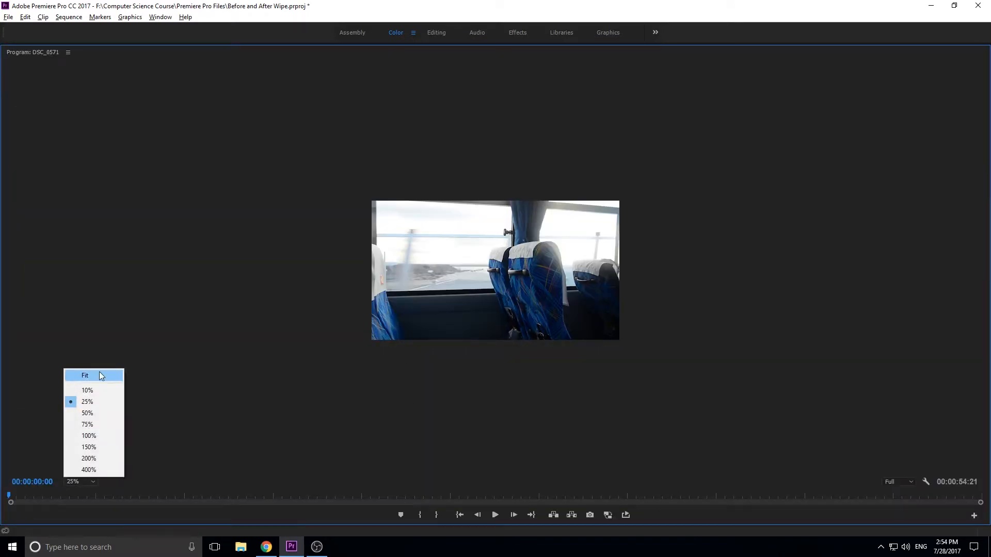
left_click(98, 379)
key("space")
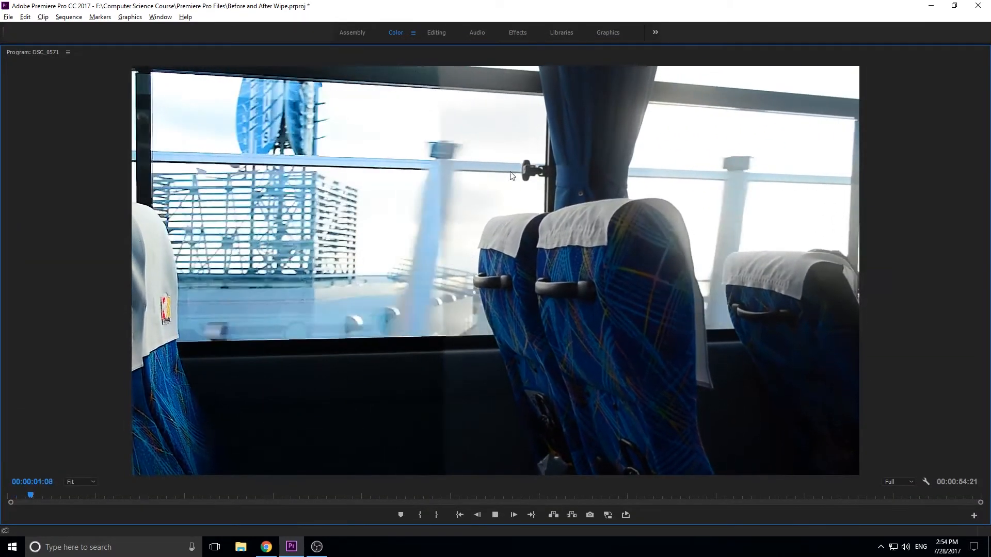
key("space")
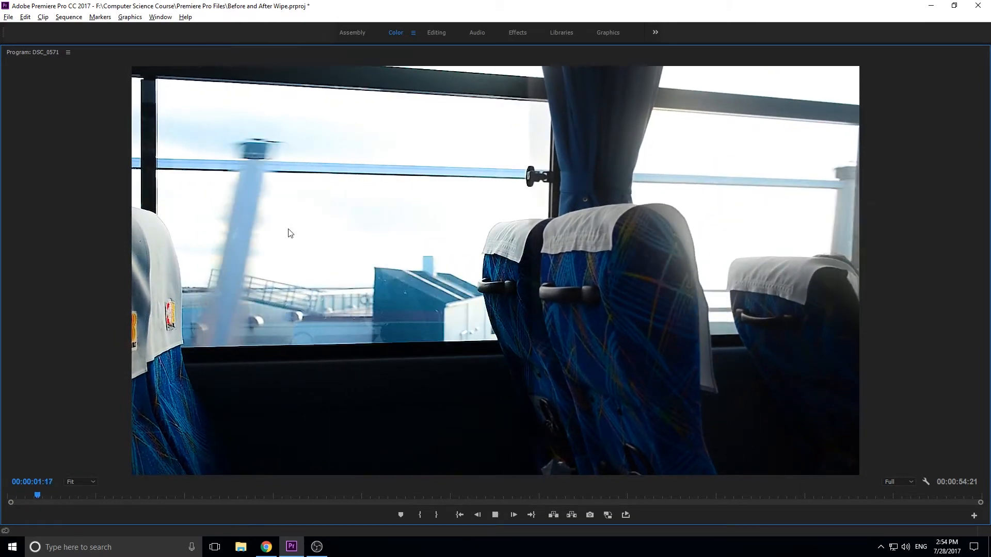
key("space")
key("space")
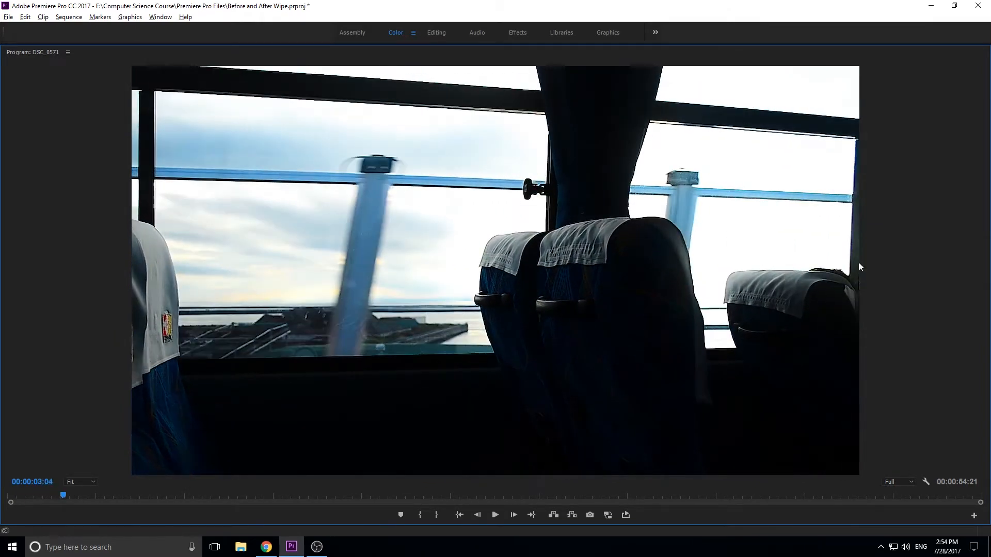
key("grave")
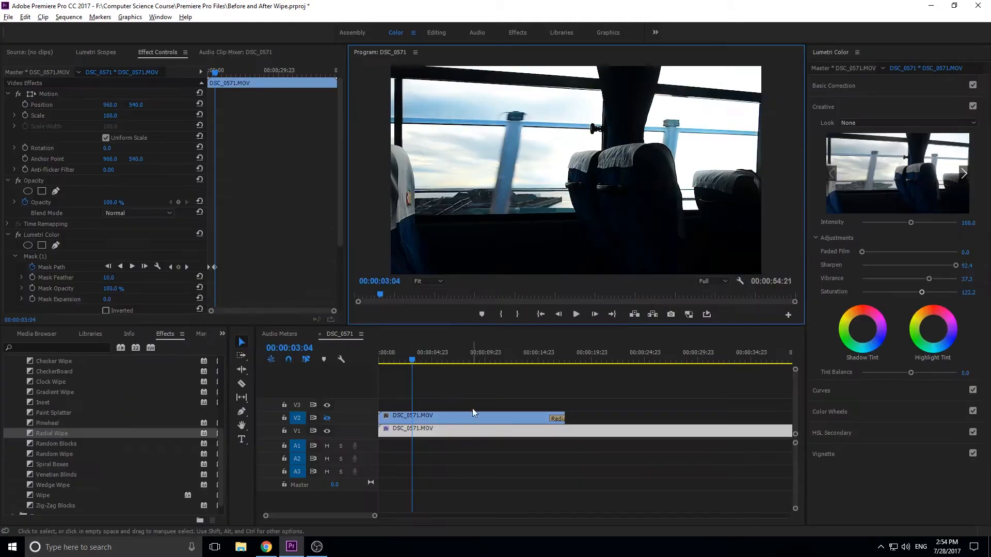
Turn on the V2 track's output and play the Radial Wipe transition at the end of its clip.
left_click(325, 419)
left_click(399, 361)
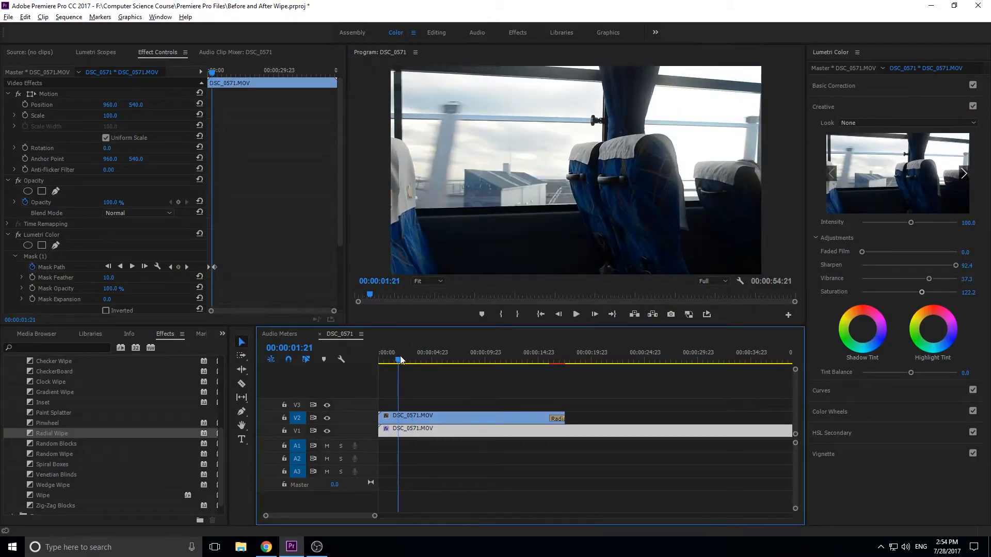
key("space")
left_click(539, 355)
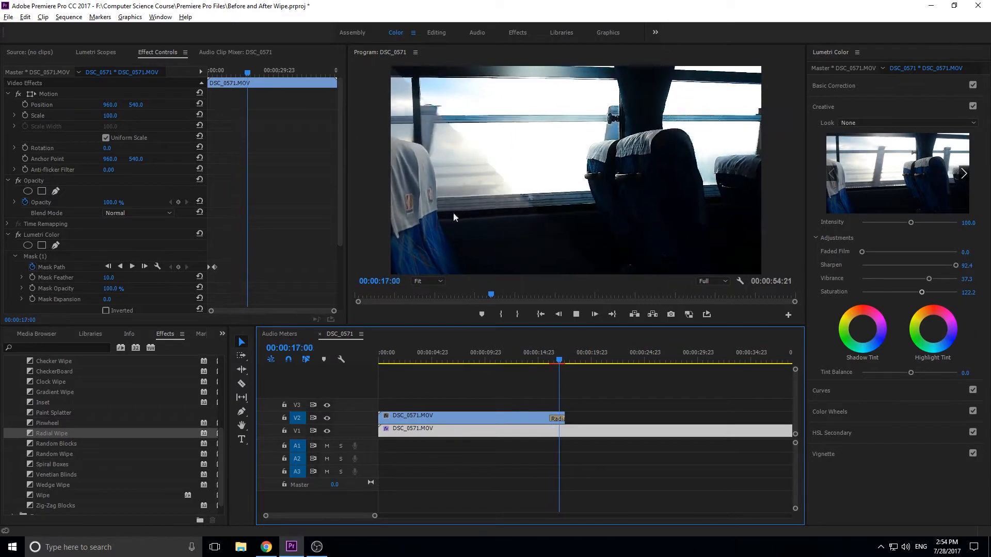
key("space")
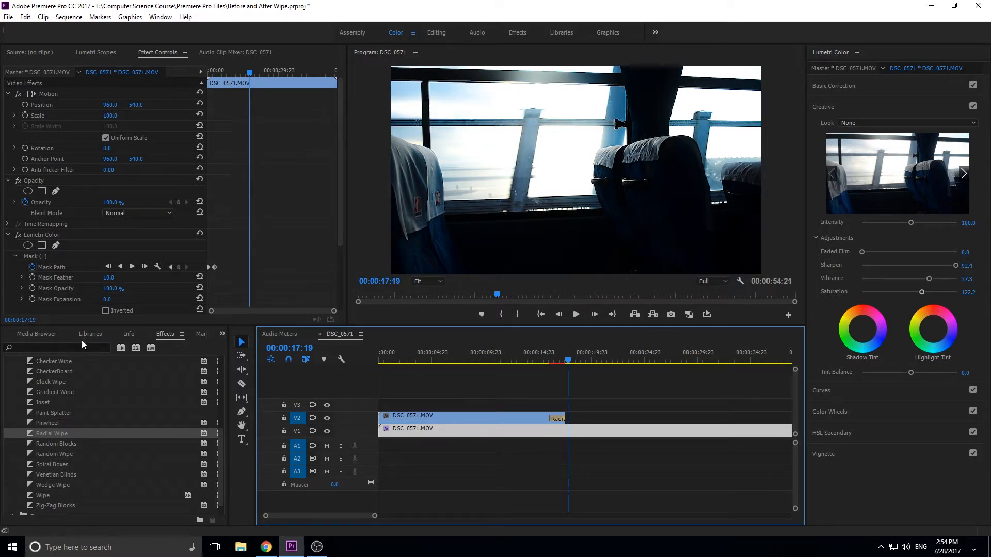
Close the finished DSC_0571 sequence and create a new sequence from the DSC_0571.MOV clip in the project.
left_click(320, 335)
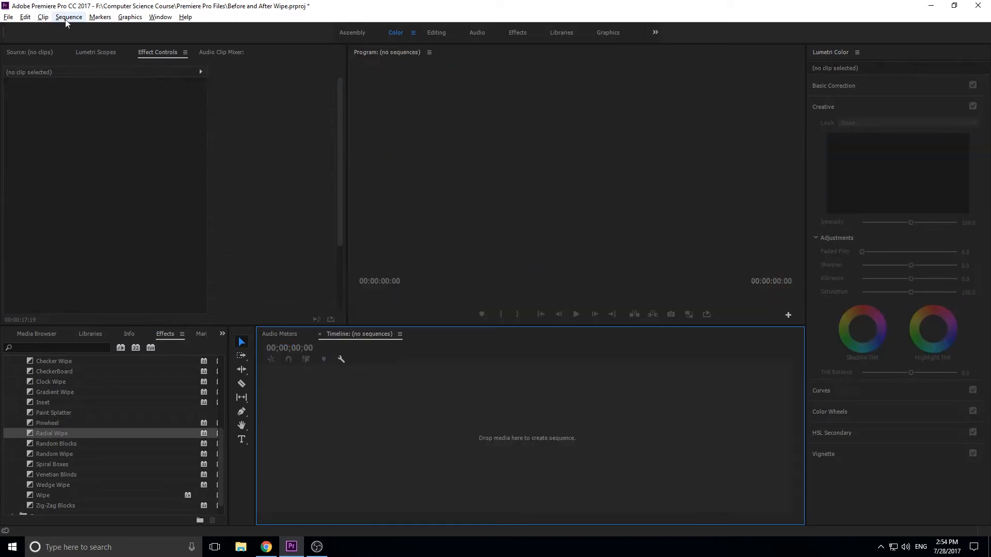
left_click(45, 331)
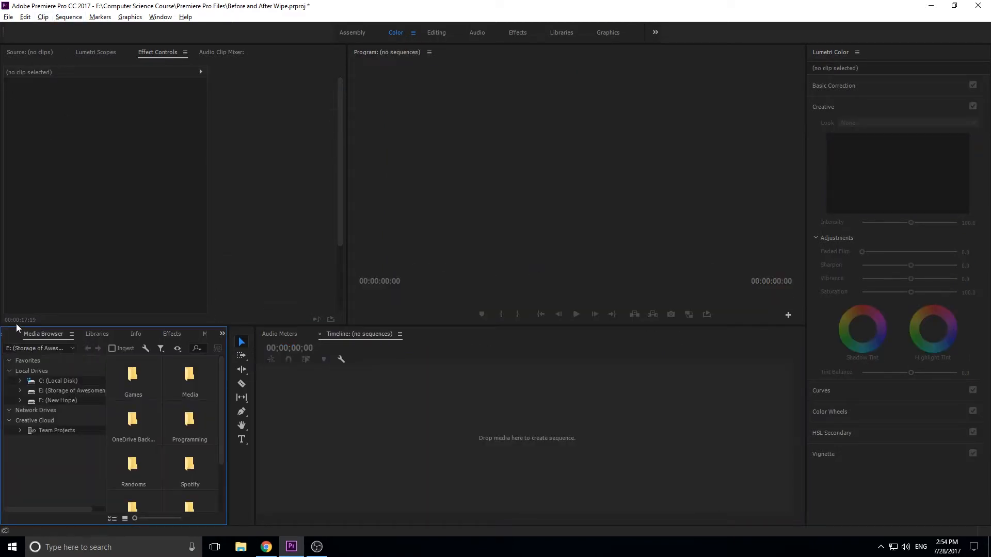
left_click(6, 336)
left_click(64, 421)
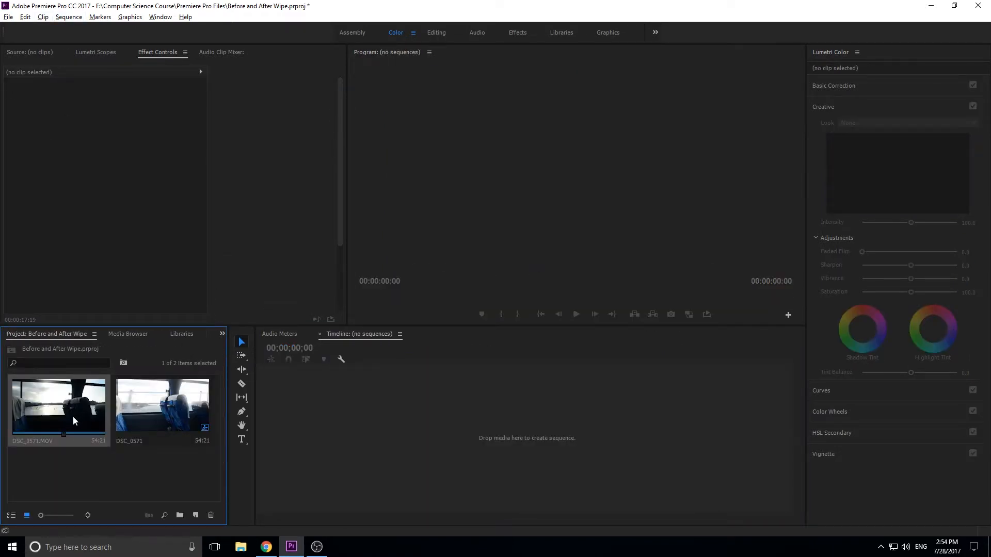
left_click_drag(100, 410, 458, 415)
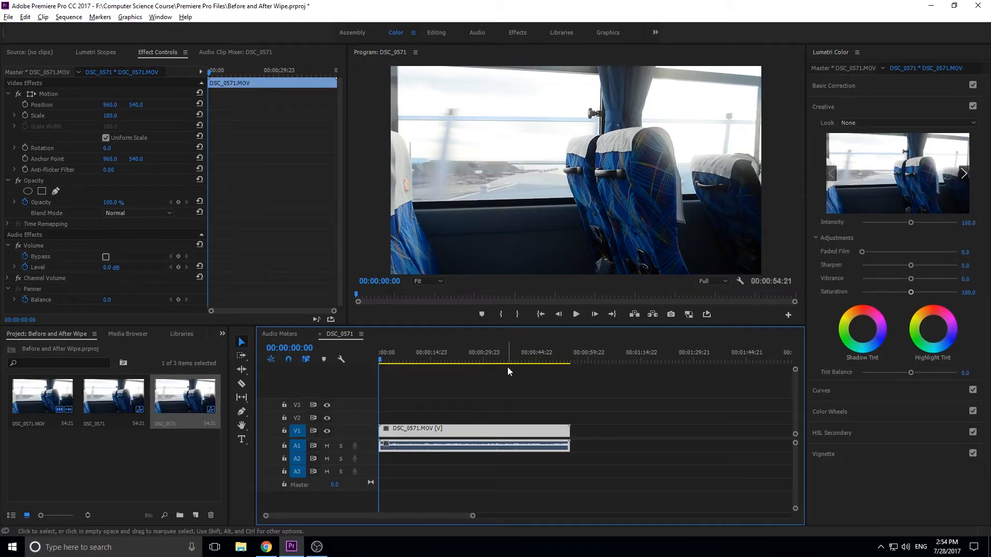
Unlink the audio from the DSC_0571.MOV clip and delete it, leaving the playhead at the sequence start.
right_click(447, 430)
left_click(467, 198)
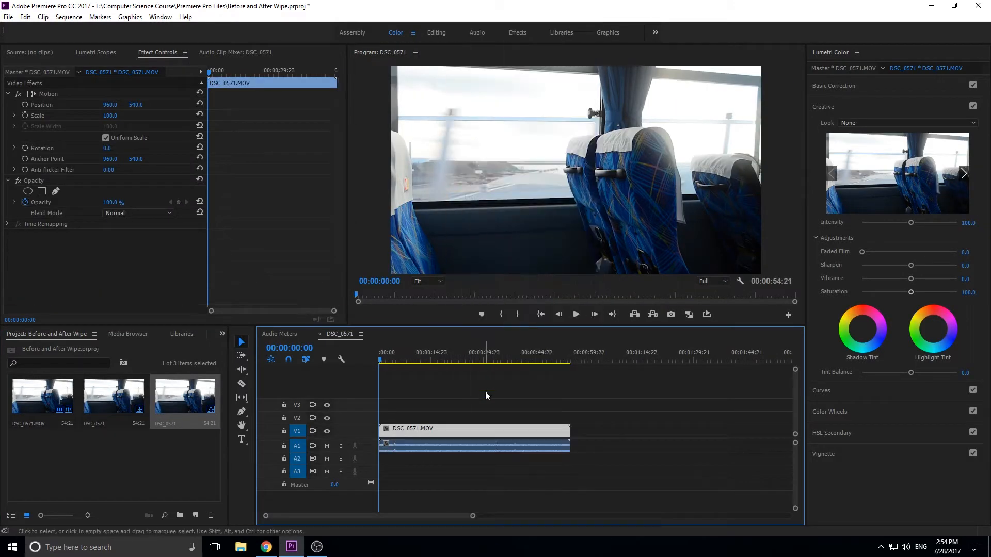
key("Delete")
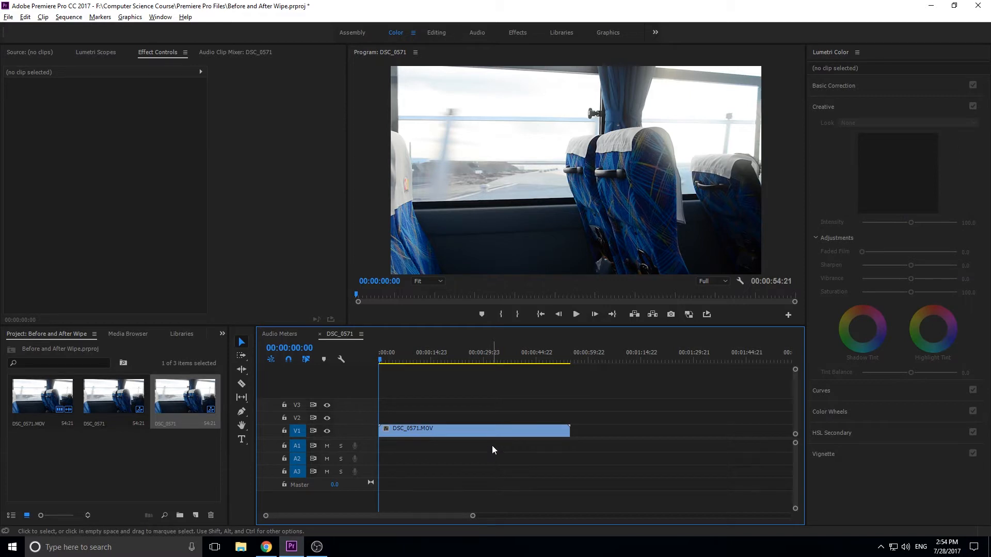
left_click_drag(397, 355, 374, 361)
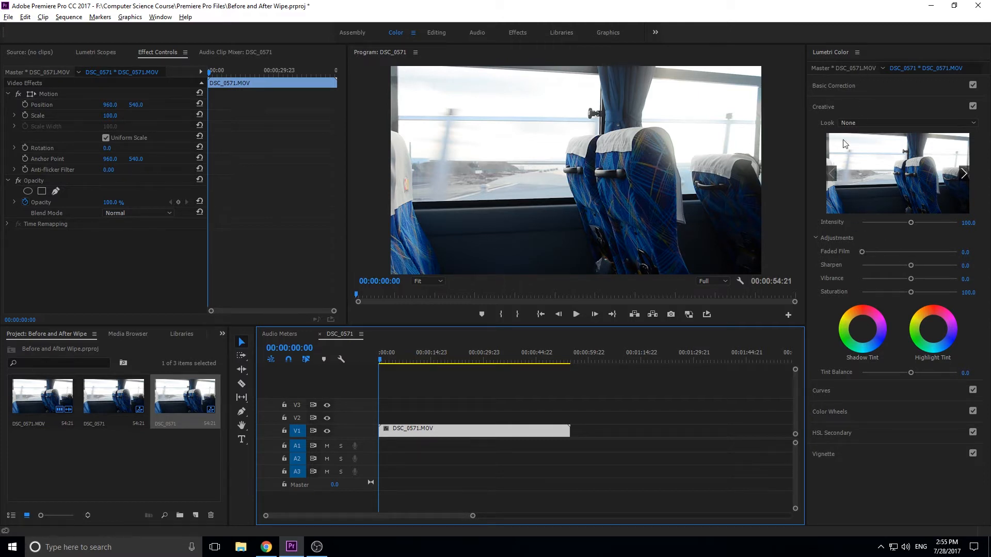
Grade the clip with Sharpen 75.1, Vibrance 100, Saturation 200, a blue shadow tint and a slight yellow highlight tint.
left_click_drag(911, 265, 961, 292)
left_click(877, 341)
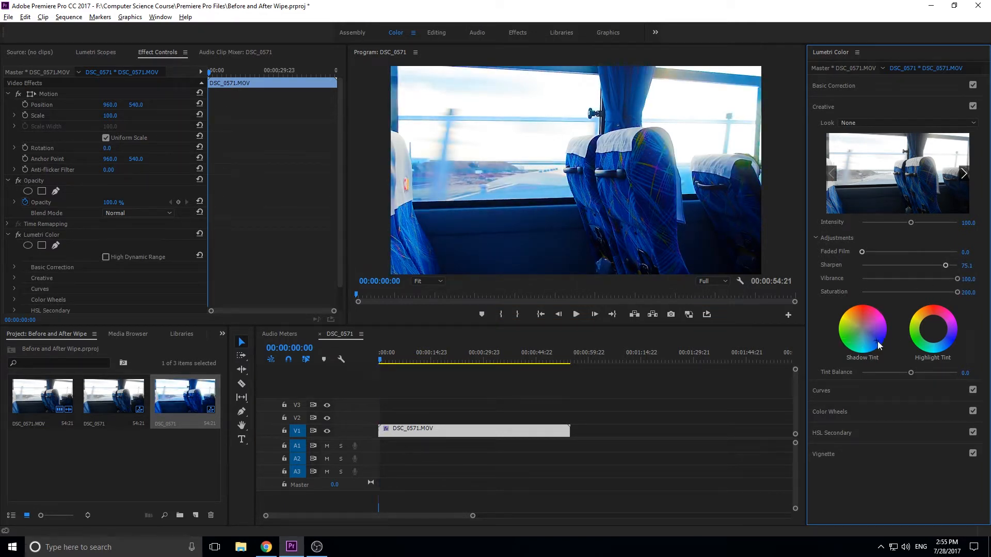
left_click(922, 317)
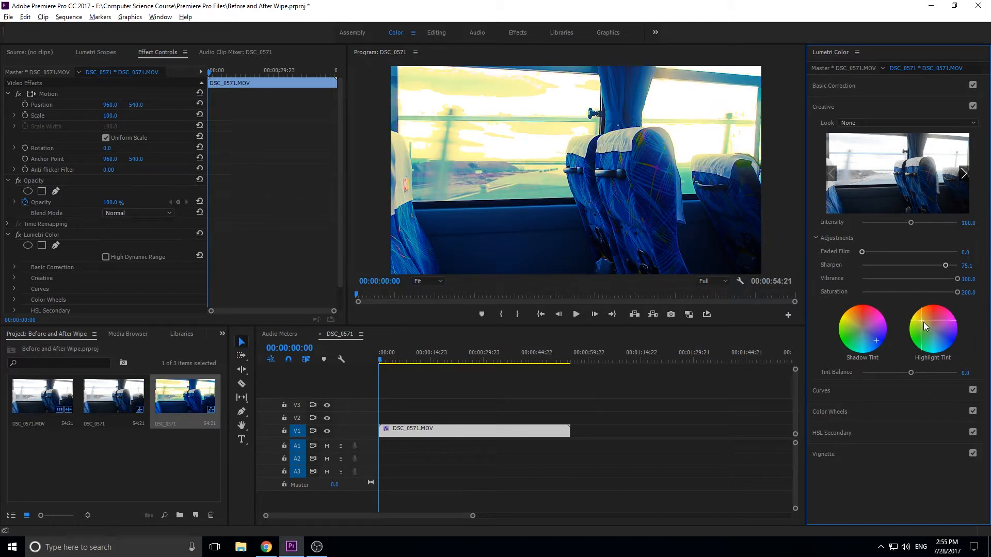
left_click(929, 326)
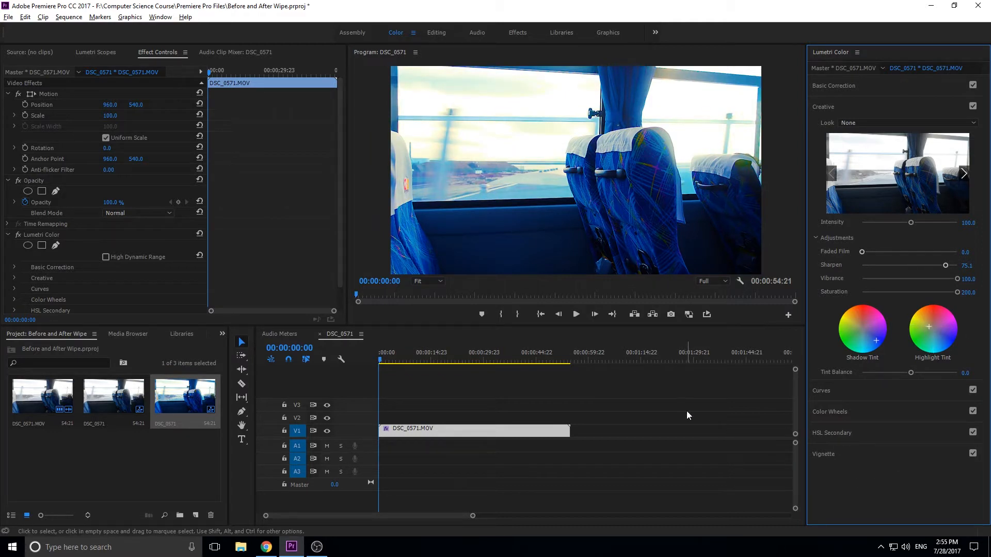
Add a rectangular four-point mask to the clip's Lumetri Color effect at the start of the sequence.
left_click_drag(386, 361, 349, 375)
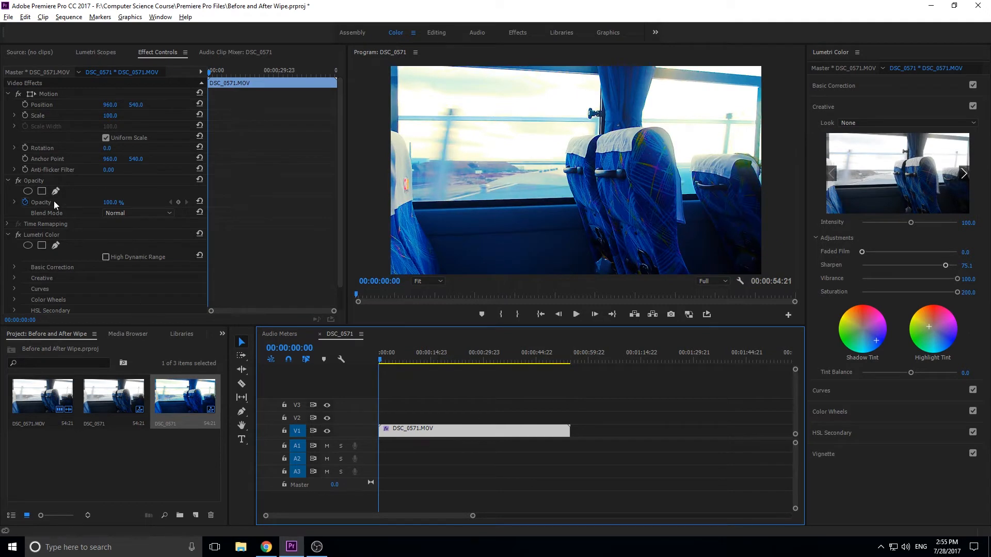
scroll(66, 191, "down", 1)
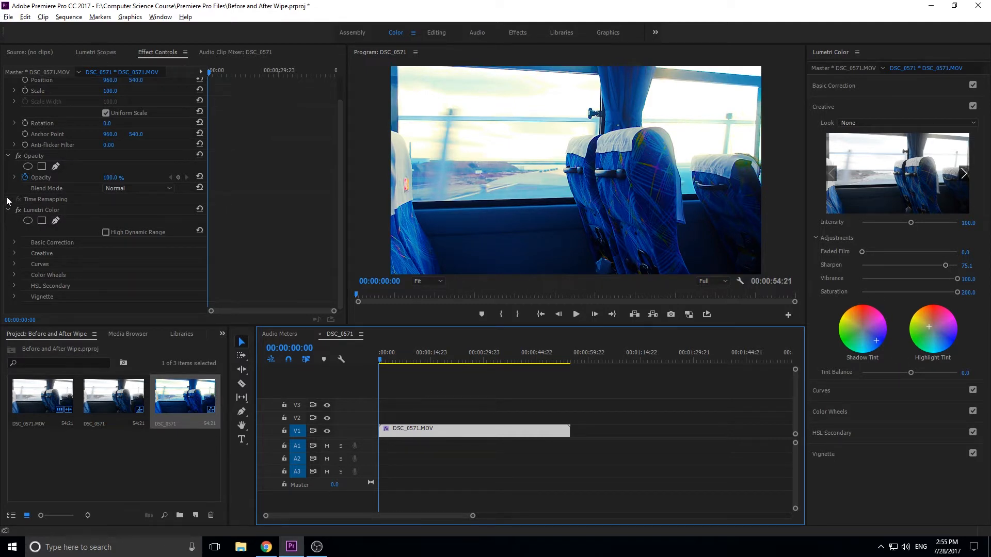
scroll(107, 197, "up", 2)
scroll(107, 224, "down", 2)
left_click(43, 222)
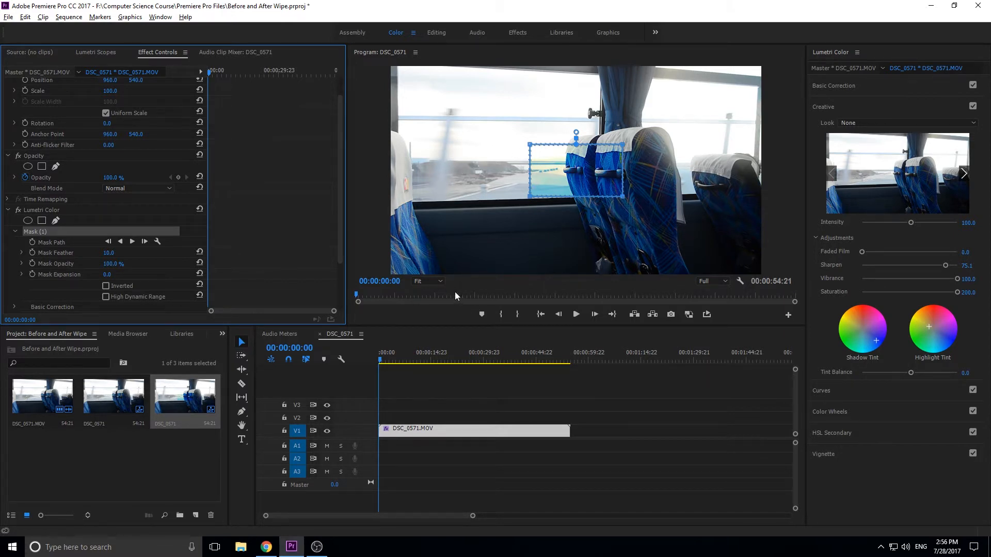
With the monitor zoomed to 25%, reshape the mask to sit just outside the frame's left edge and enable Mask Path keyframing.
left_click(433, 282)
left_click(444, 310)
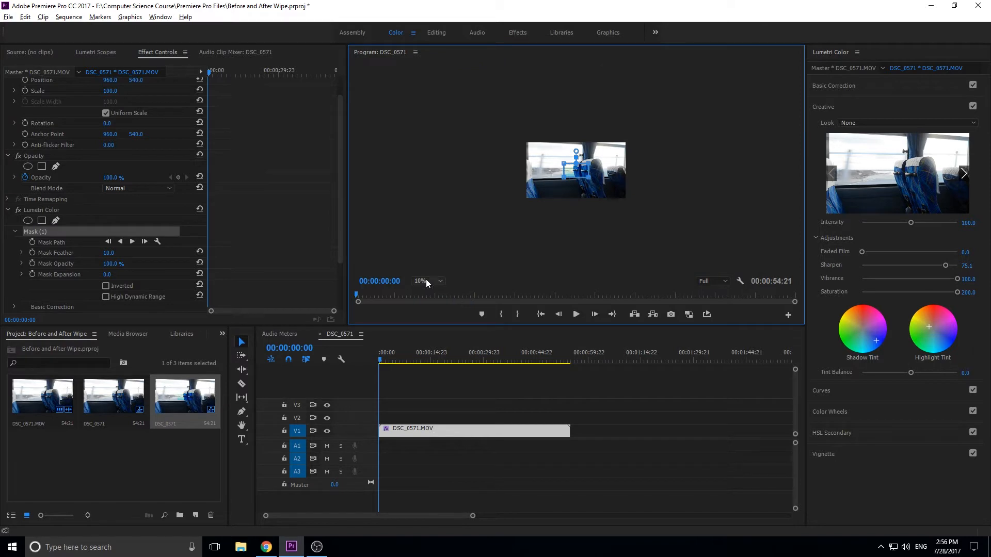
left_click(426, 282)
left_click(438, 320)
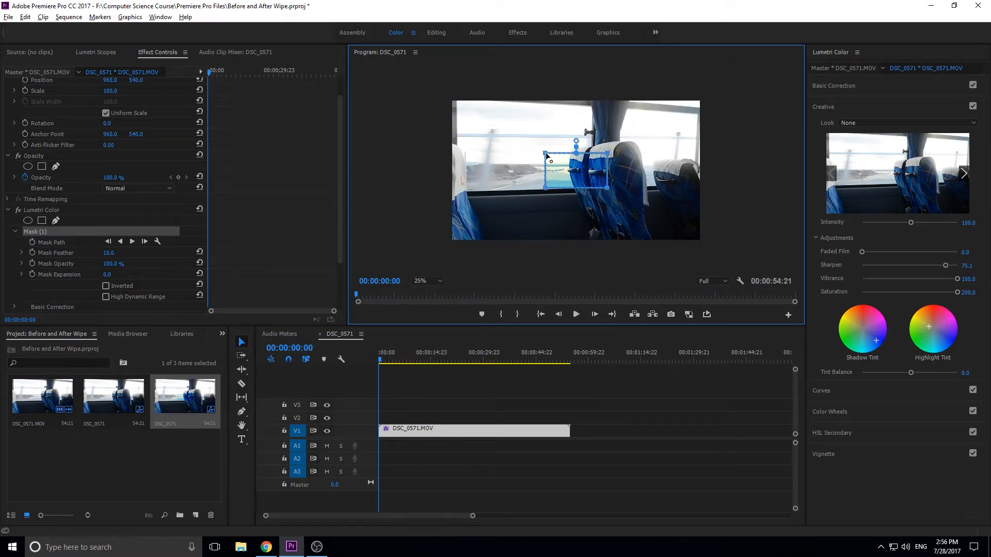
left_click_drag(546, 153, 406, 94)
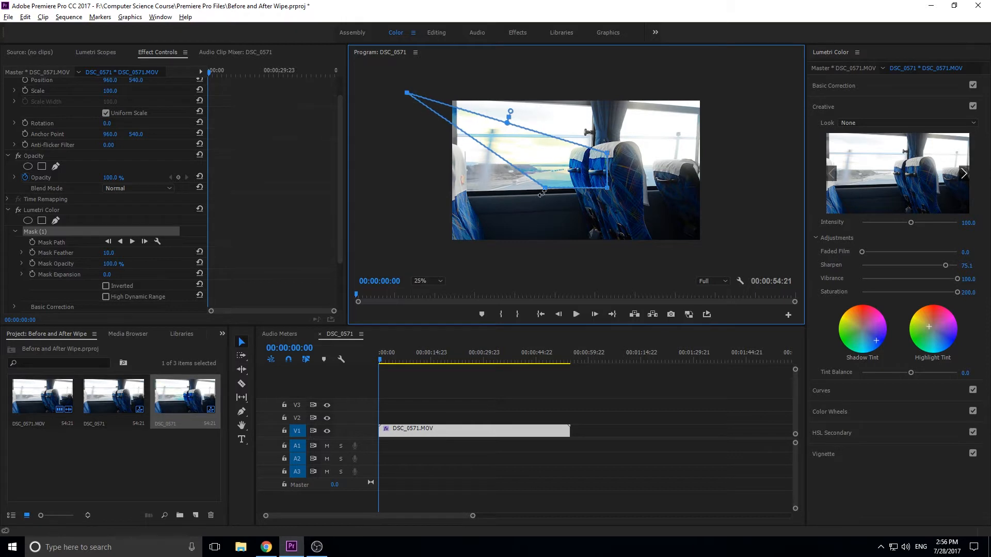
left_click_drag(541, 194, 395, 258)
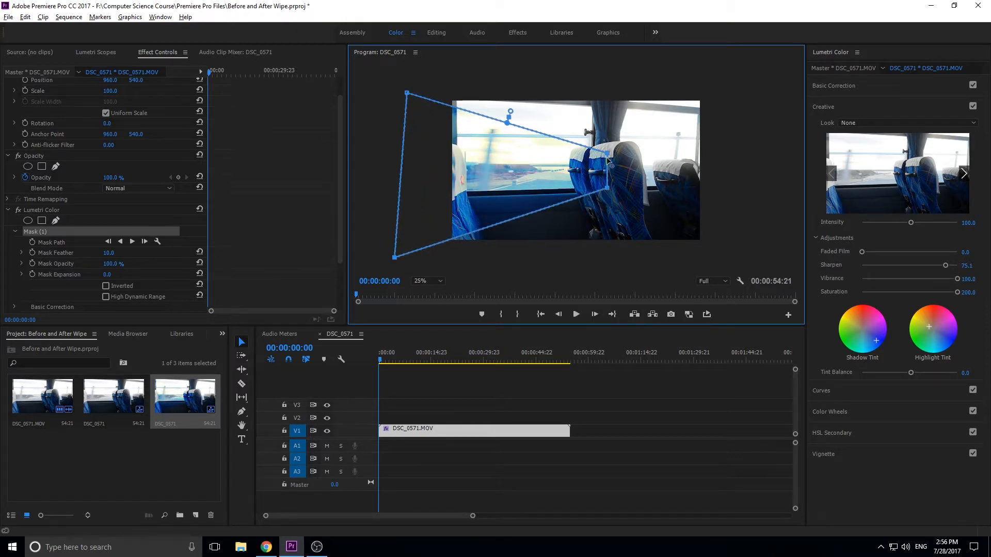
left_click_drag(608, 155, 448, 100)
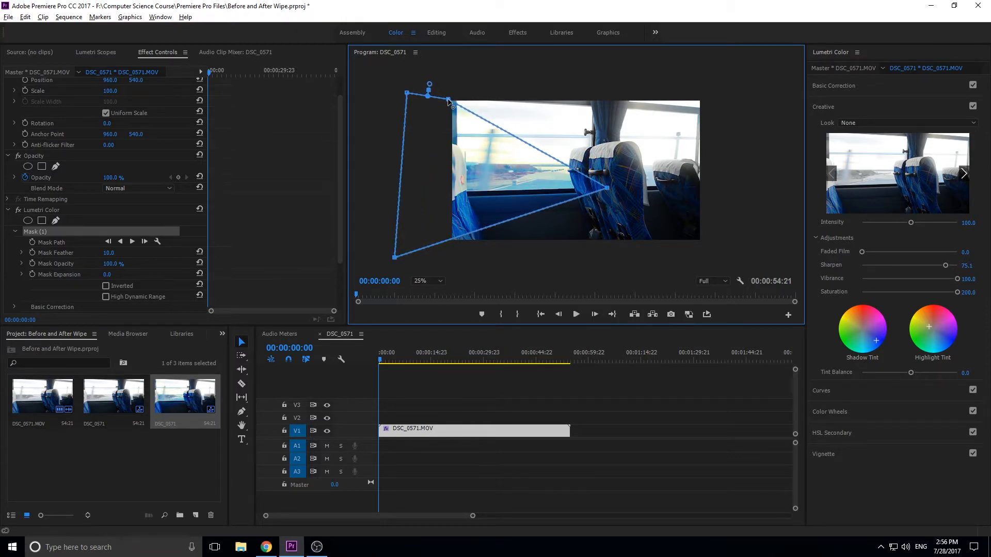
left_click_drag(607, 189, 451, 248)
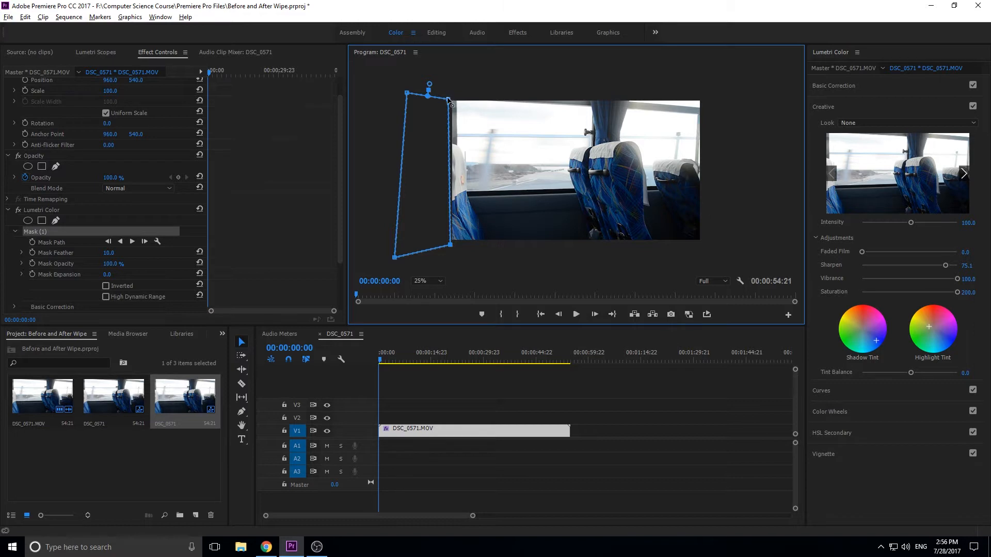
left_click_drag(448, 98, 451, 98)
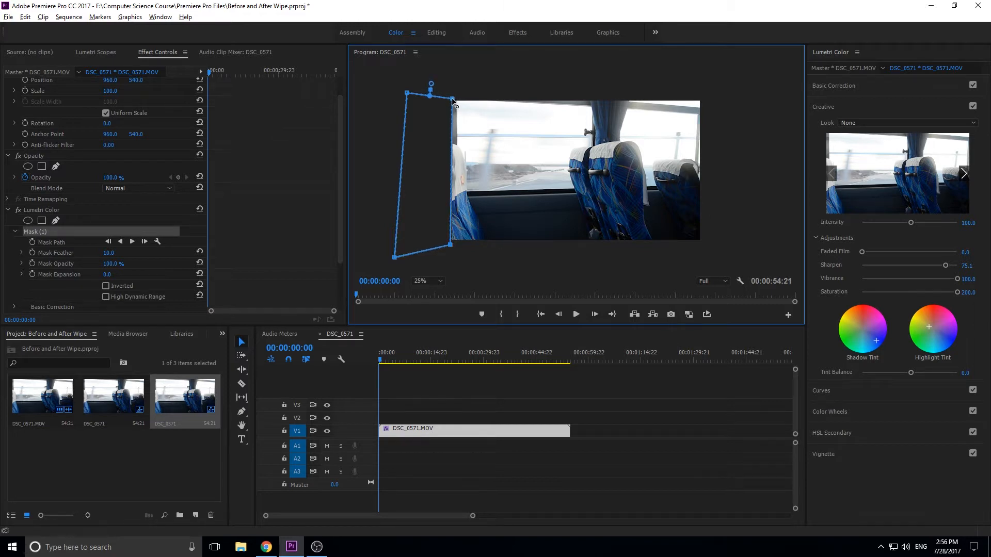
left_click(34, 242)
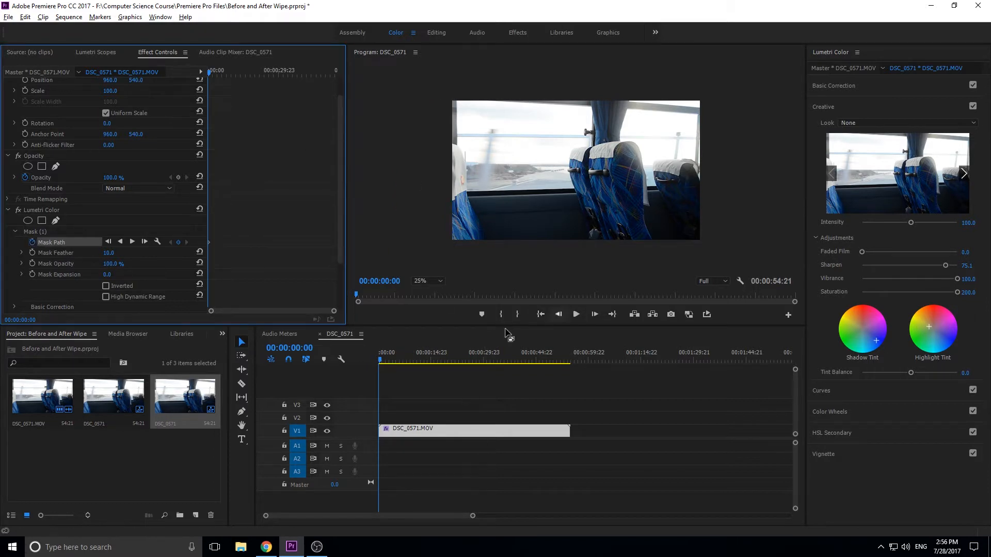
At 00:00:03:13, keyframe the Lumetri Color mask by stretching its right-hand corners just past the frame's right edge.
left_click(382, 356)
left_click_drag(381, 354, 391, 356)
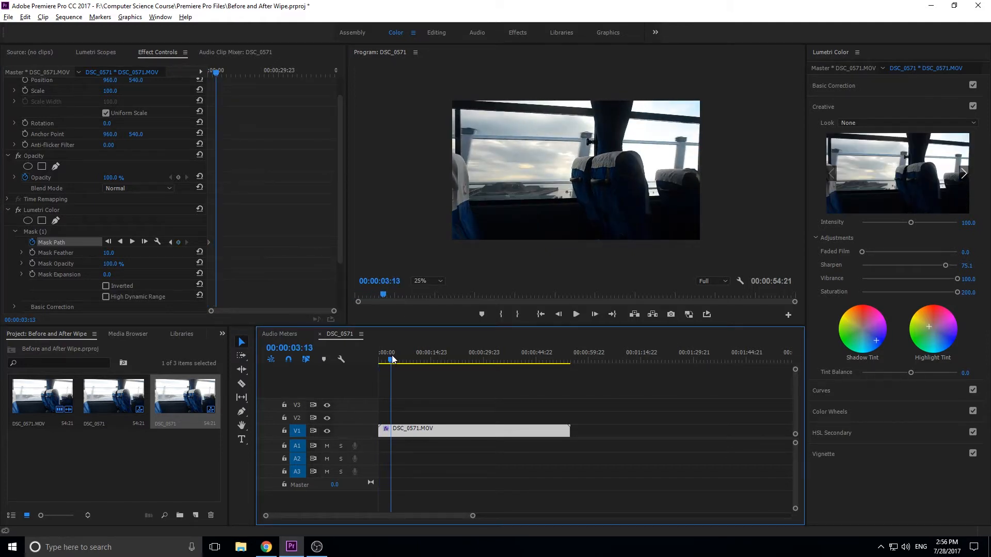
left_click(46, 245)
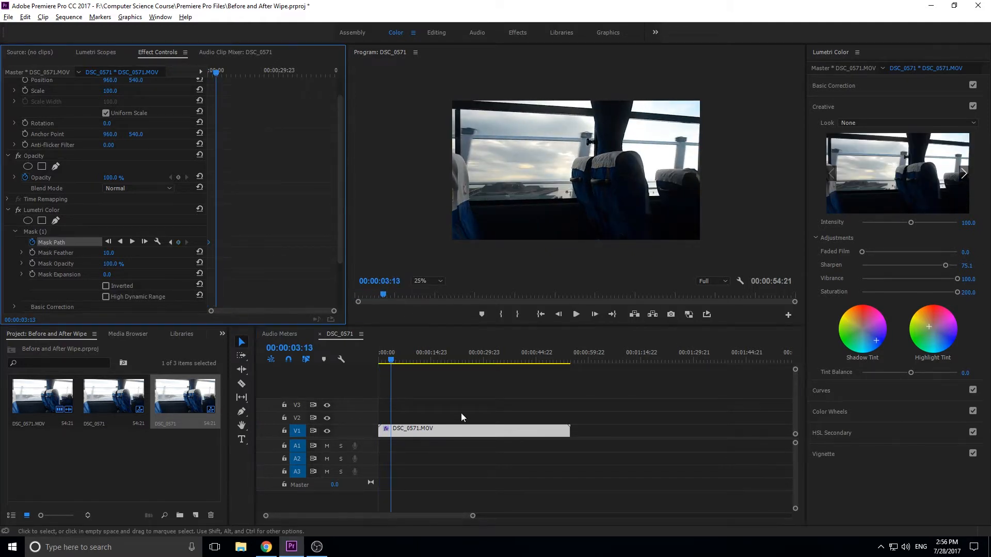
left_click(35, 232)
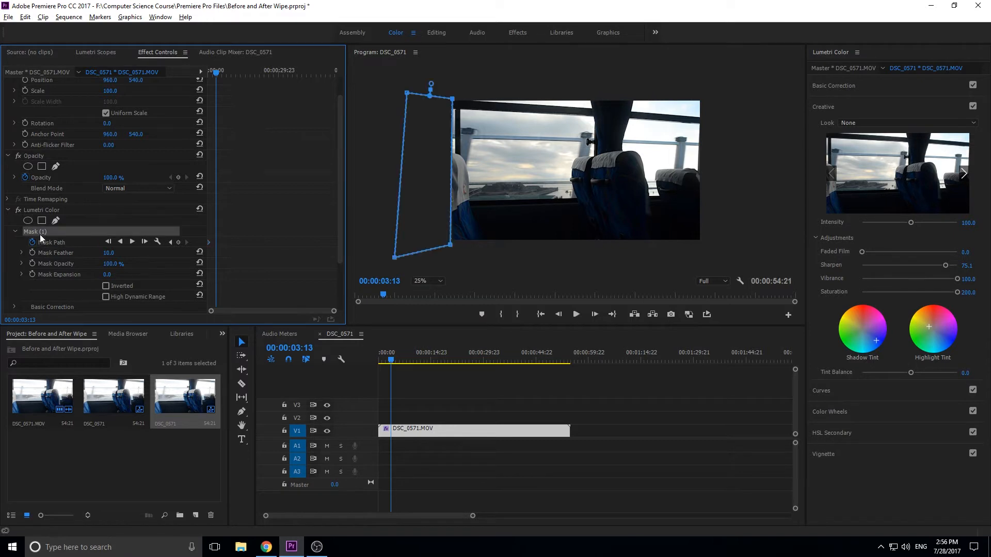
left_click_drag(454, 100, 714, 99)
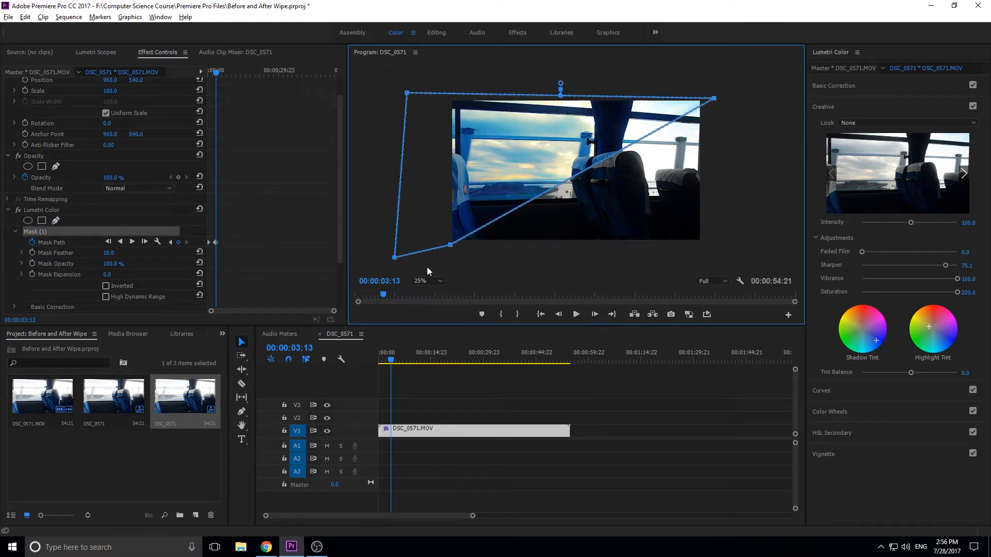
left_click_drag(450, 245, 714, 248)
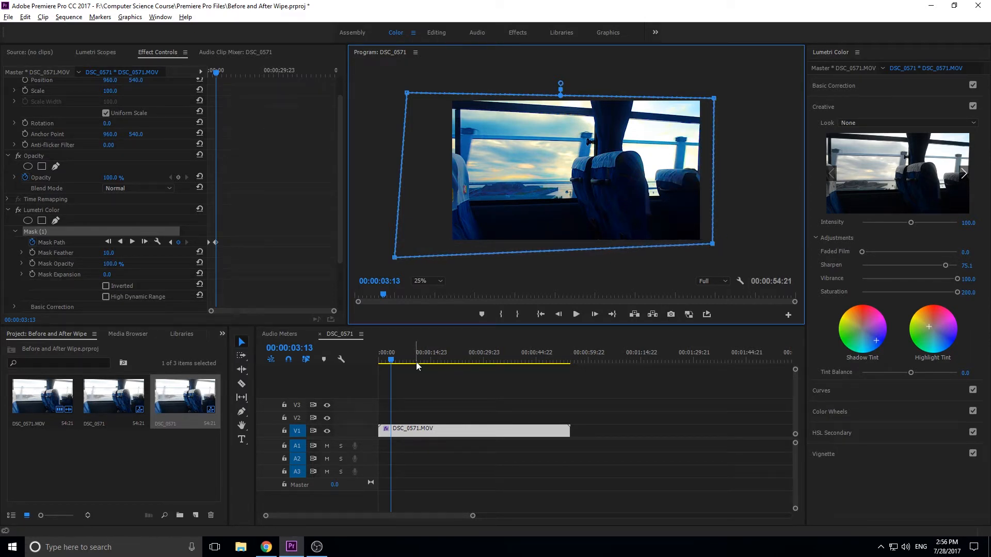
Play the sequence from its start to review the mask wipe.
left_click_drag(406, 361, 376, 358)
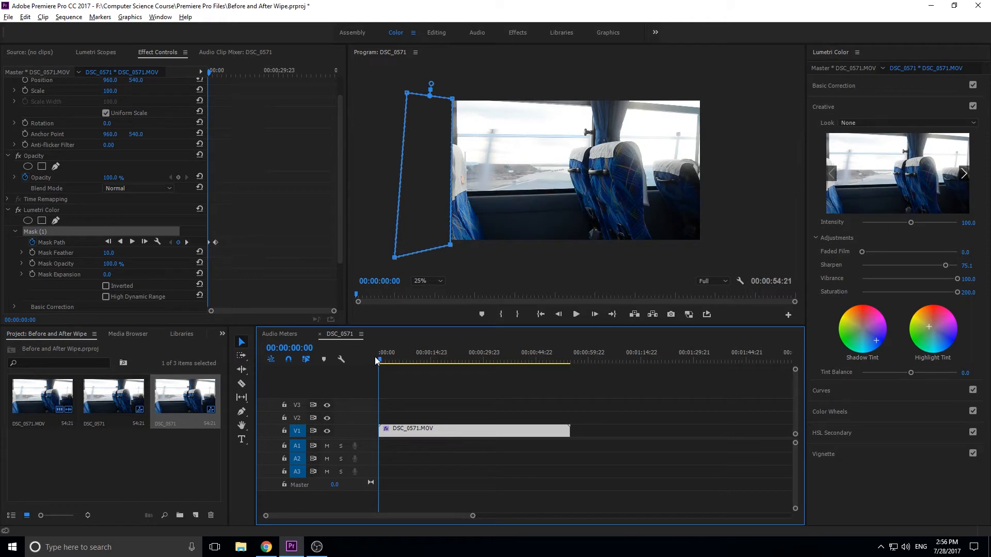
left_click(603, 389)
left_click(579, 316)
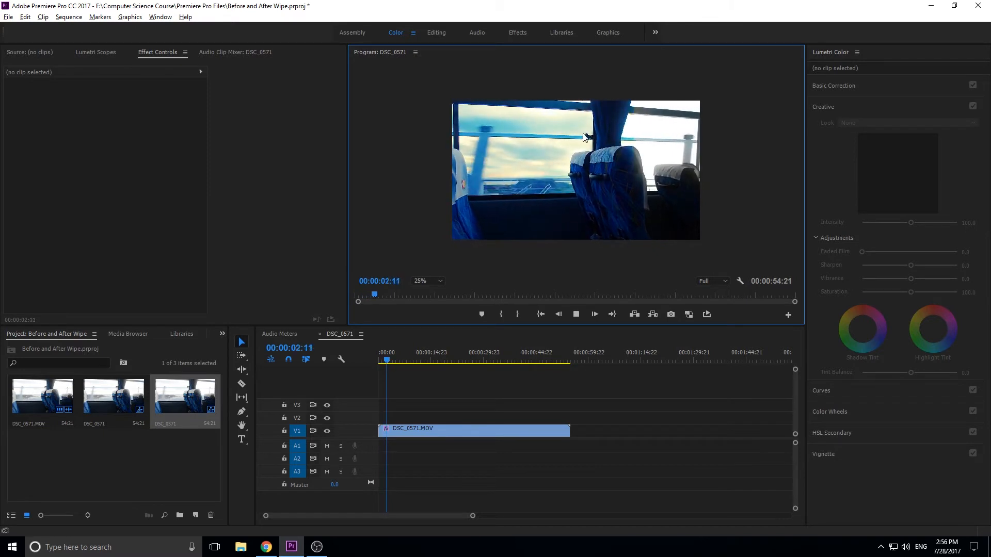
Try a slower wipe by moving the second Mask Path keyframe near the clip's end, preview it, and move the keyframe back.
left_click(464, 425)
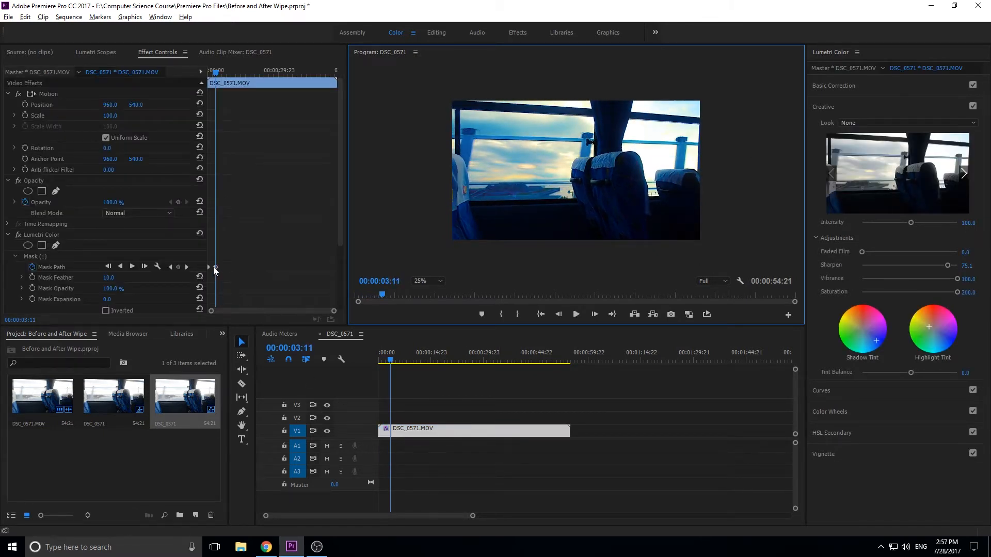
left_click_drag(216, 268, 318, 264)
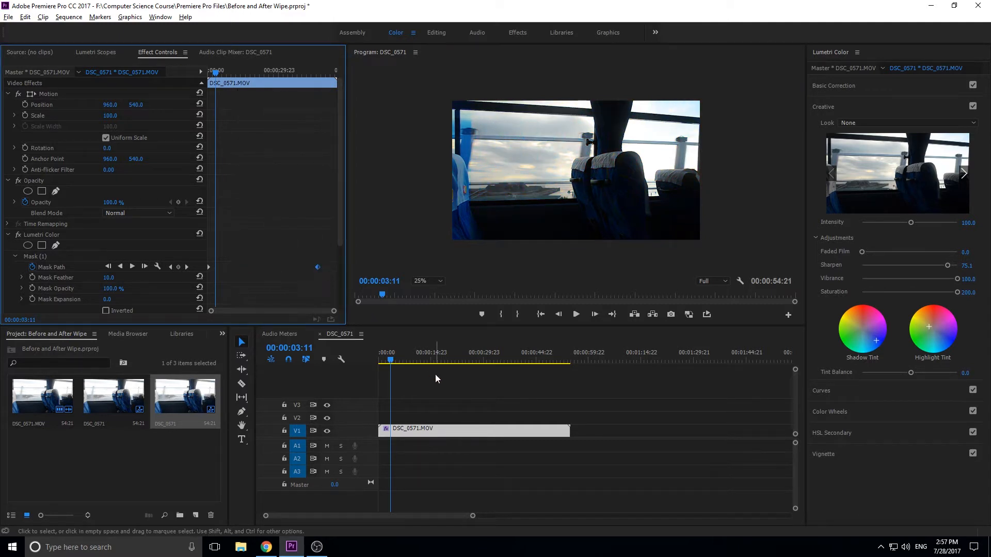
left_click_drag(391, 360, 369, 355)
key("space")
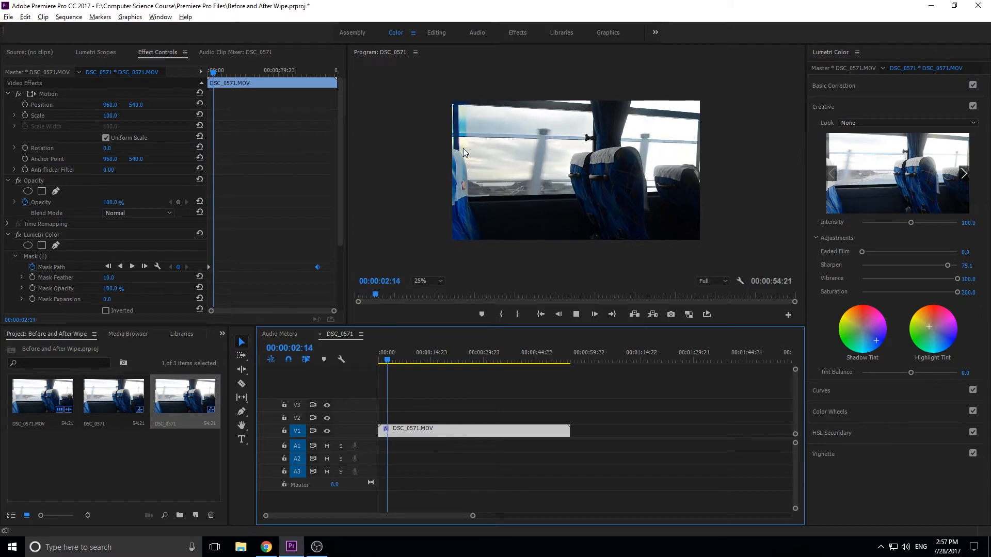
key("space")
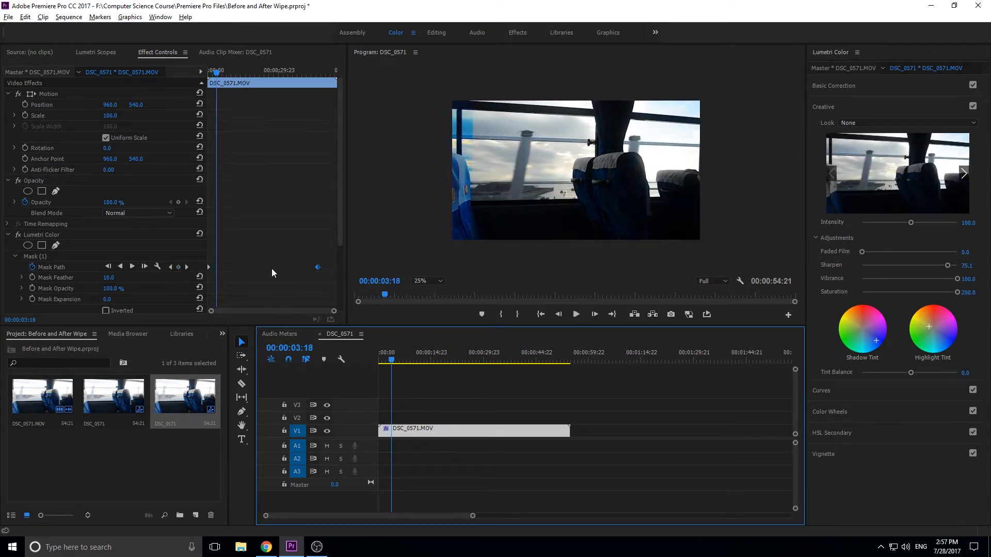
left_click_drag(318, 268, 218, 261)
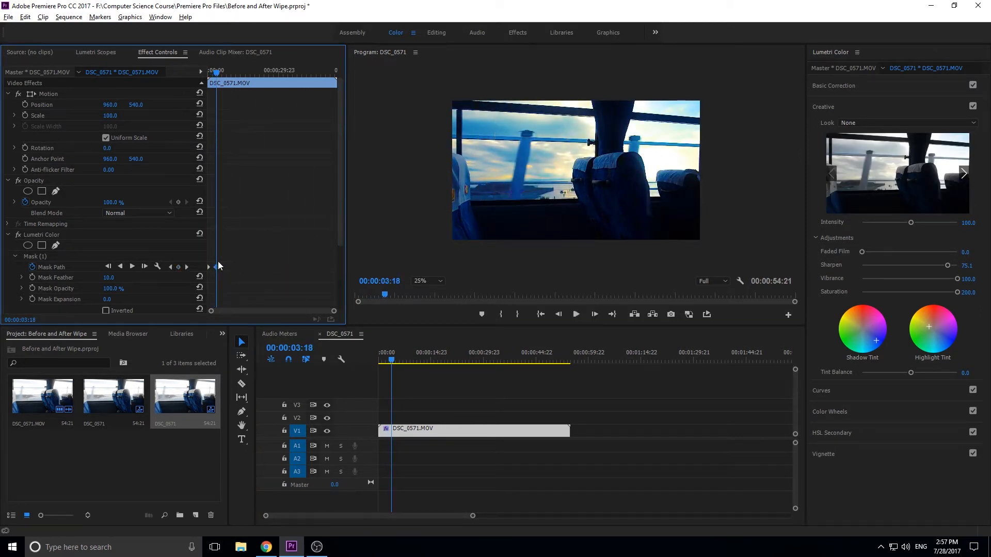
At the sequence start, reshape the mask's right side outside the frame into a slanted edge by lowering its upper and bottom corners.
mouse_move(387, 358)
left_mouse_down()
mouse_move(480, 357)
mouse_move(360, 370)
mouse_move(391, 370)
left_mouse_up()
left_click(252, 299)
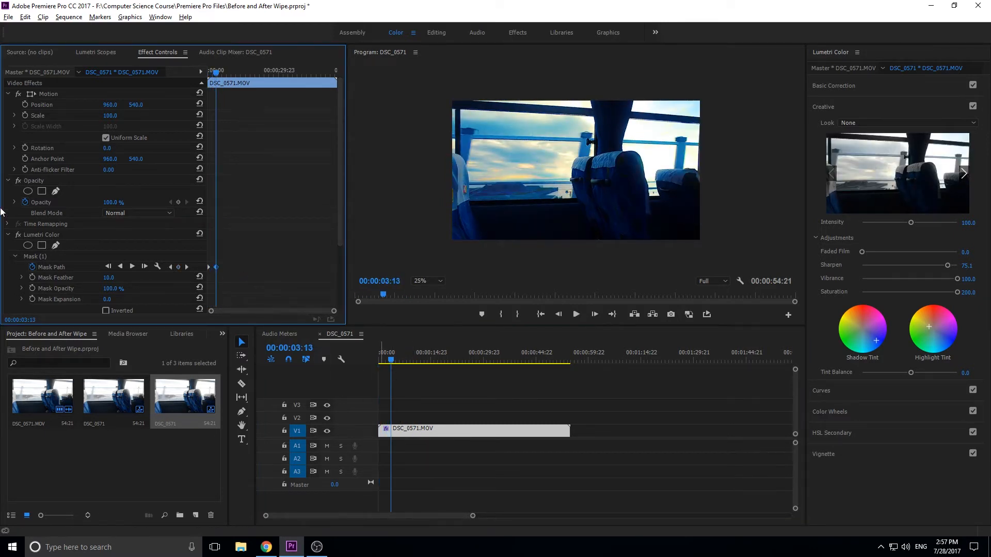
left_click(54, 256)
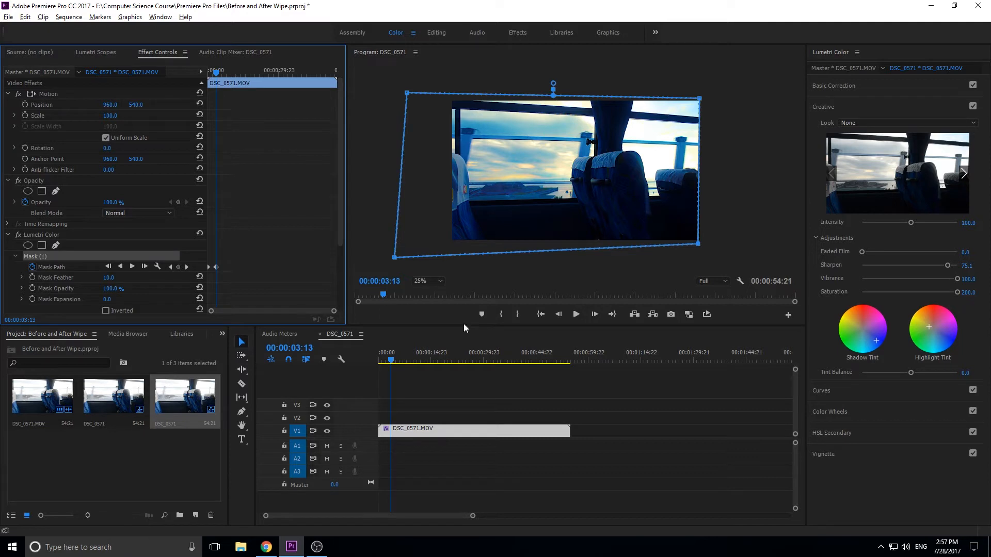
left_click_drag(404, 368, 343, 356)
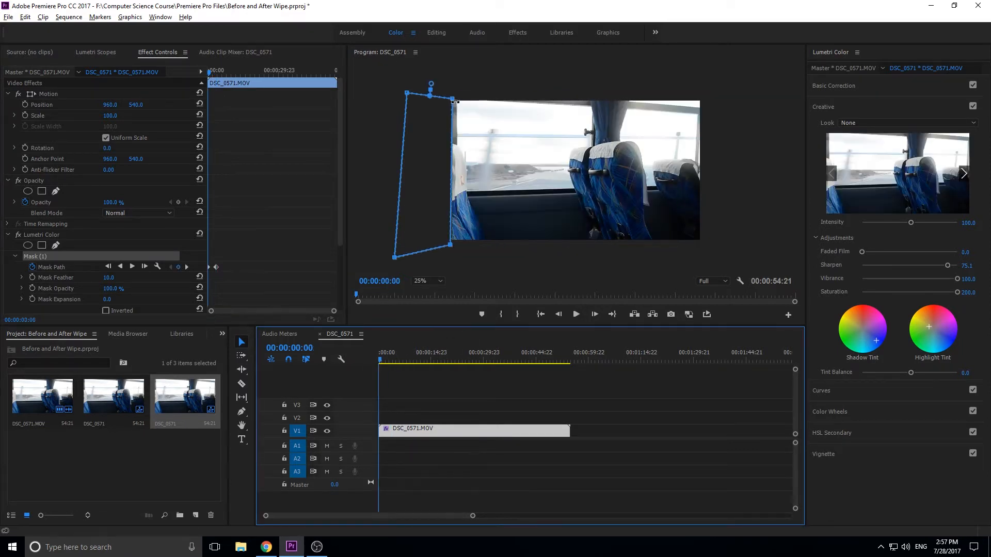
left_click_drag(453, 99, 515, 287)
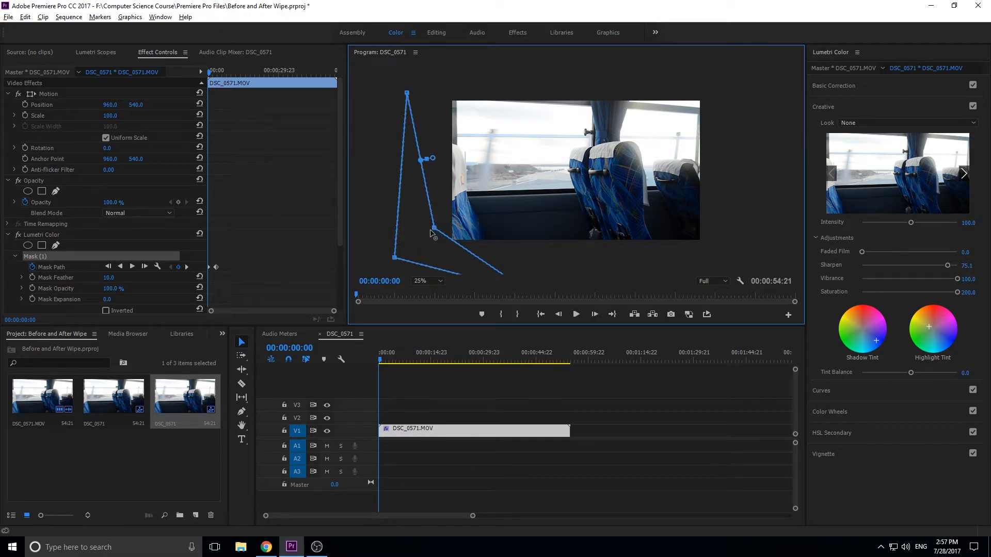
left_click_drag(434, 226, 416, 212)
key("Right")
key("Left")
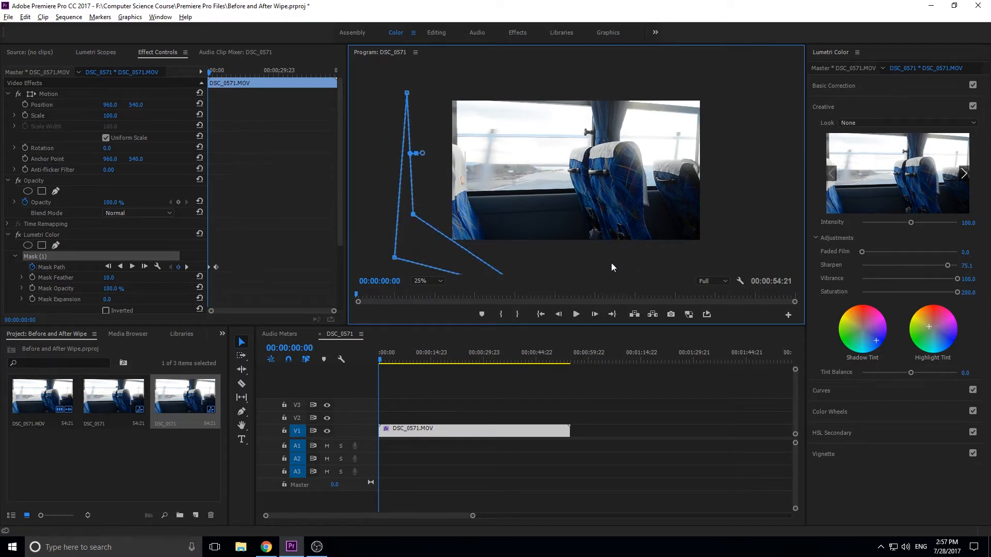
Scrub through the opening seconds to check the diagonal wipe, returning the playhead to the sequence start.
left_click(391, 358)
left_click_drag(393, 360, 383, 360)
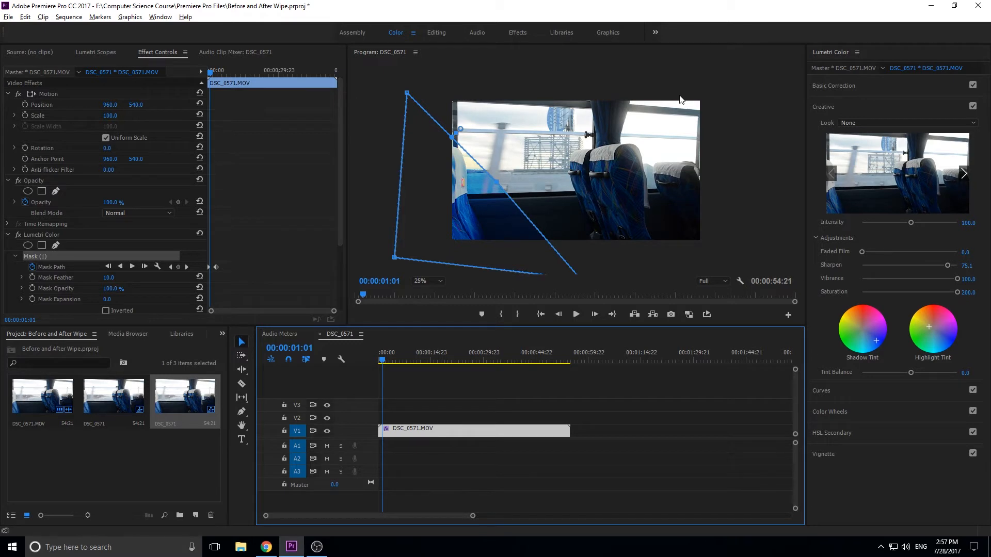
left_click_drag(405, 358, 360, 361)
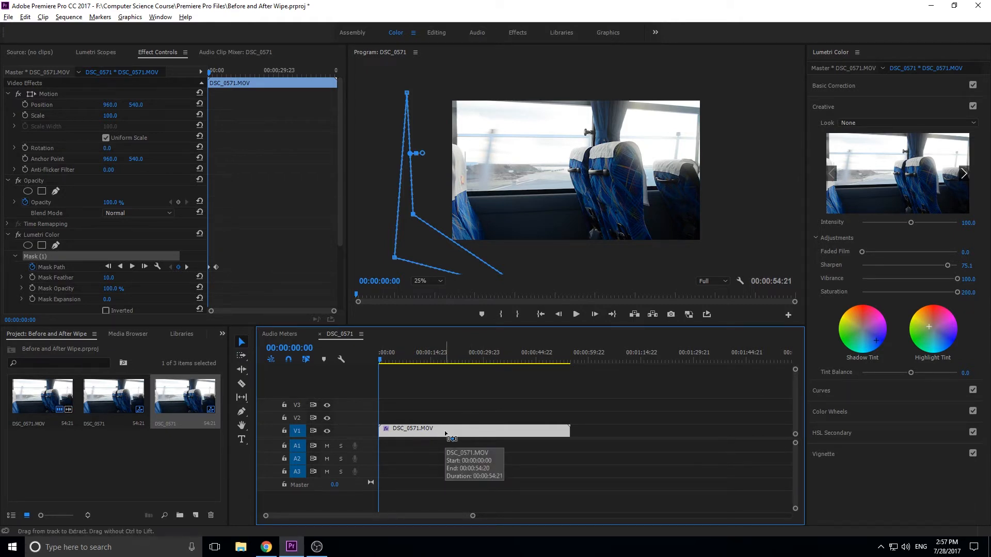
Paste a copy of the DSC_0571.MOV clip onto V2 and align it directly above the original from the sequence start.
key("End")
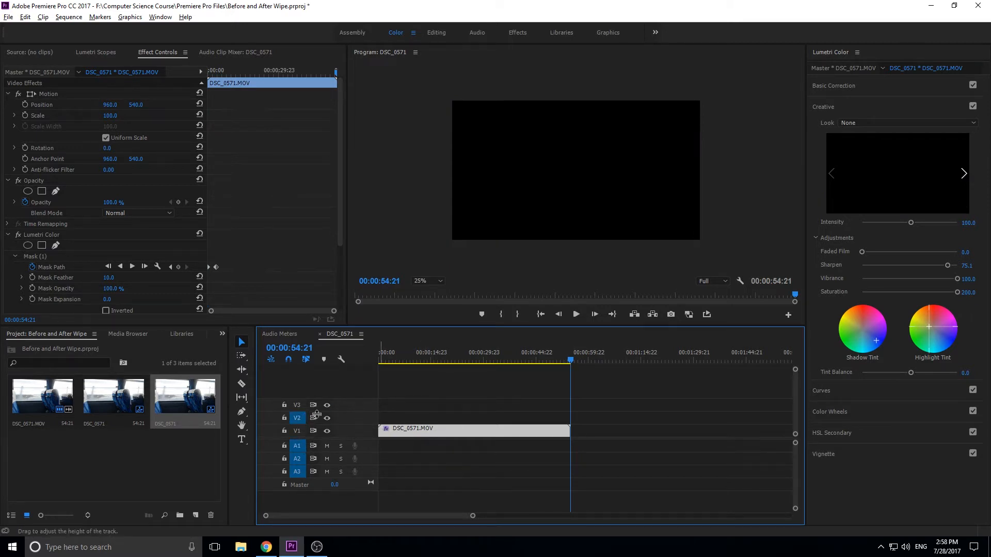
key("ctrl+v")
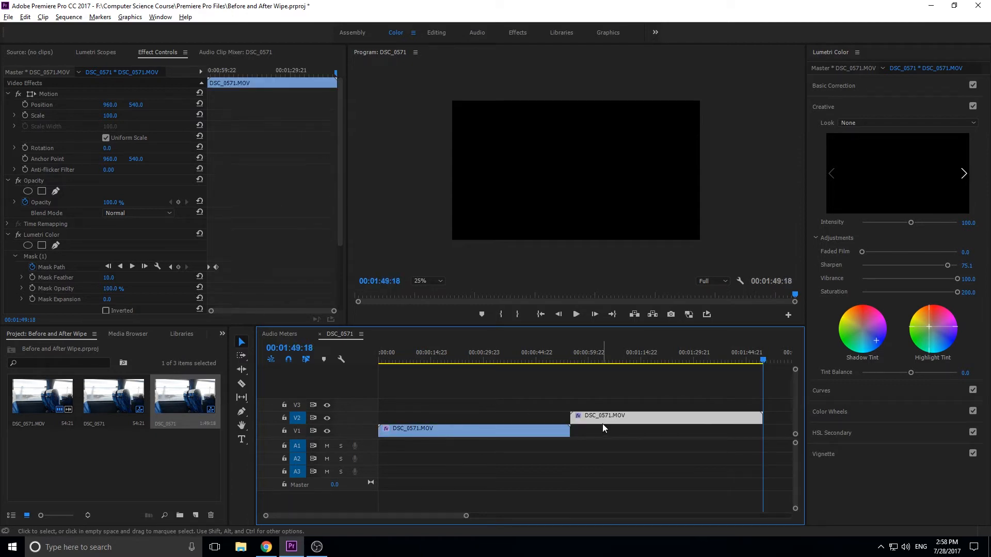
left_click_drag(603, 419, 403, 423)
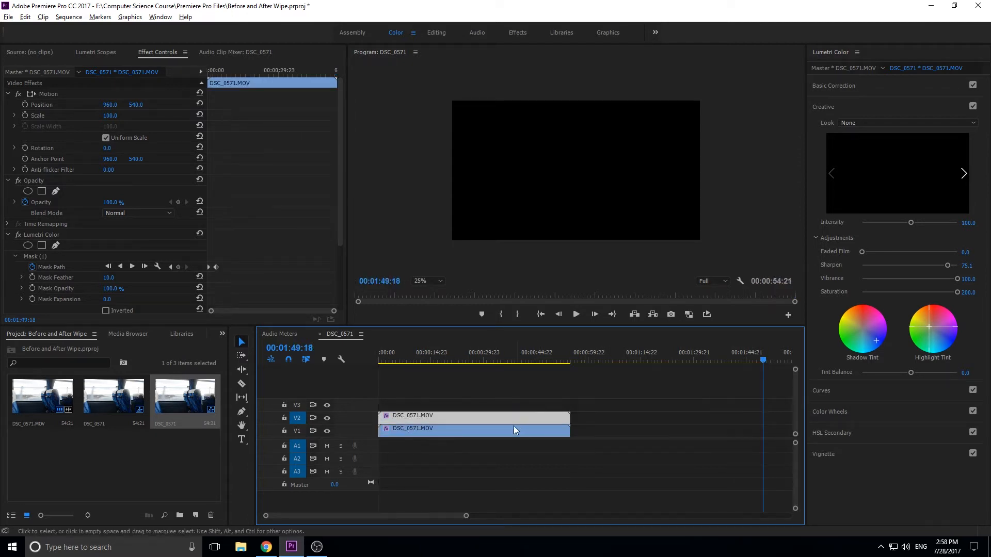
left_click(511, 430)
mouse_move(457, 357)
left_mouse_down()
mouse_move(368, 353)
mouse_move(439, 353)
left_mouse_up()
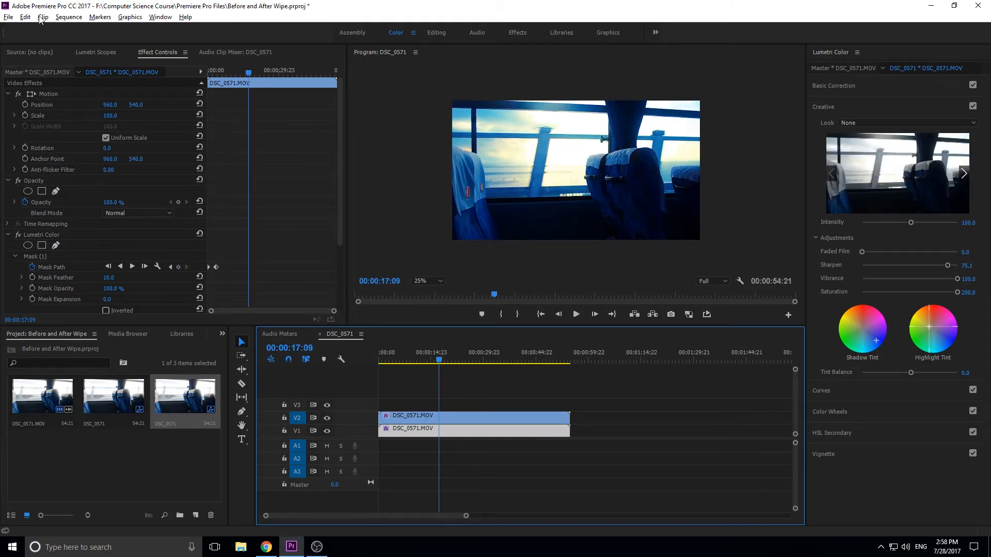
left_click(8, 17)
left_click(571, 487)
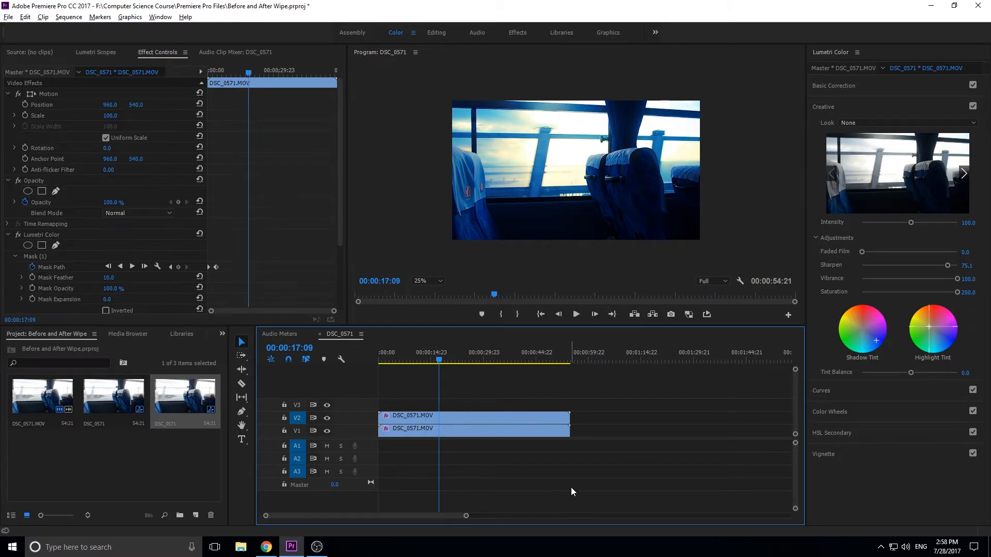
Delete the Lumetri Color effect from the V2 copy of the clip.
left_click(528, 416)
left_click_drag(437, 363, 523, 364)
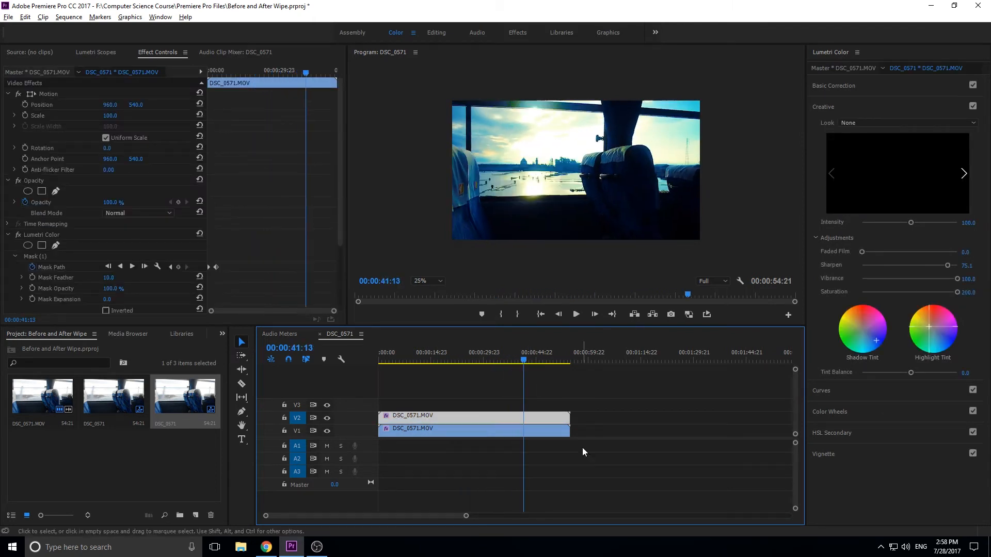
left_click(45, 243)
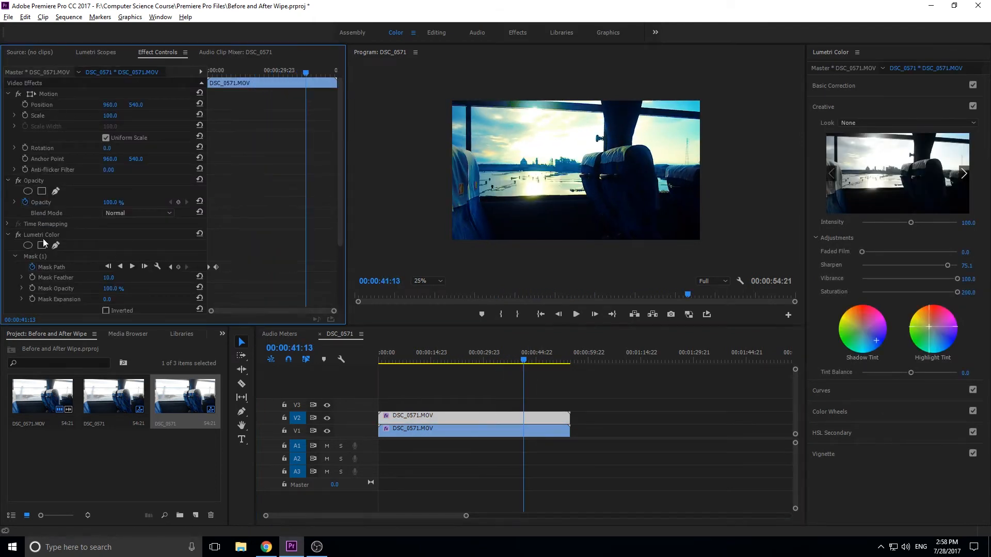
left_click(43, 239)
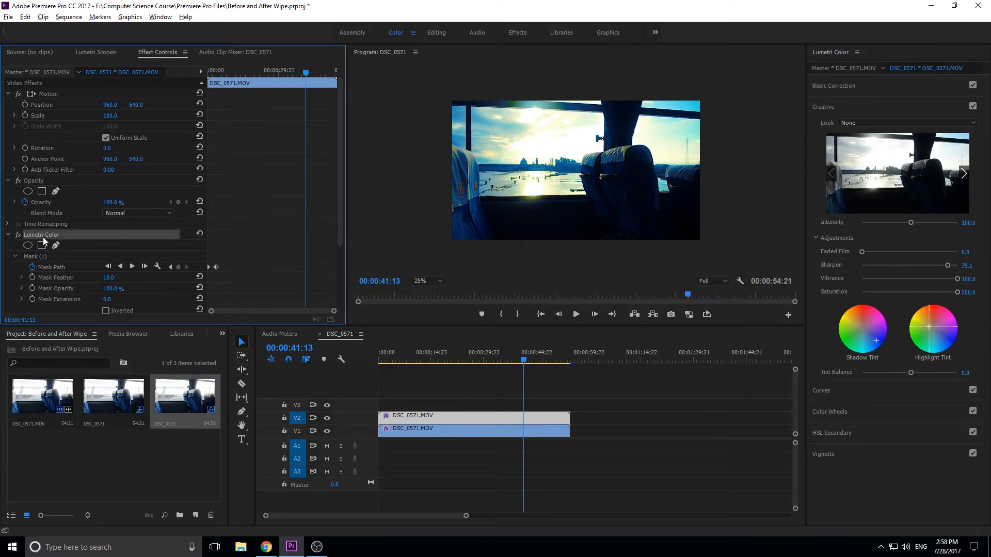
key("Delete")
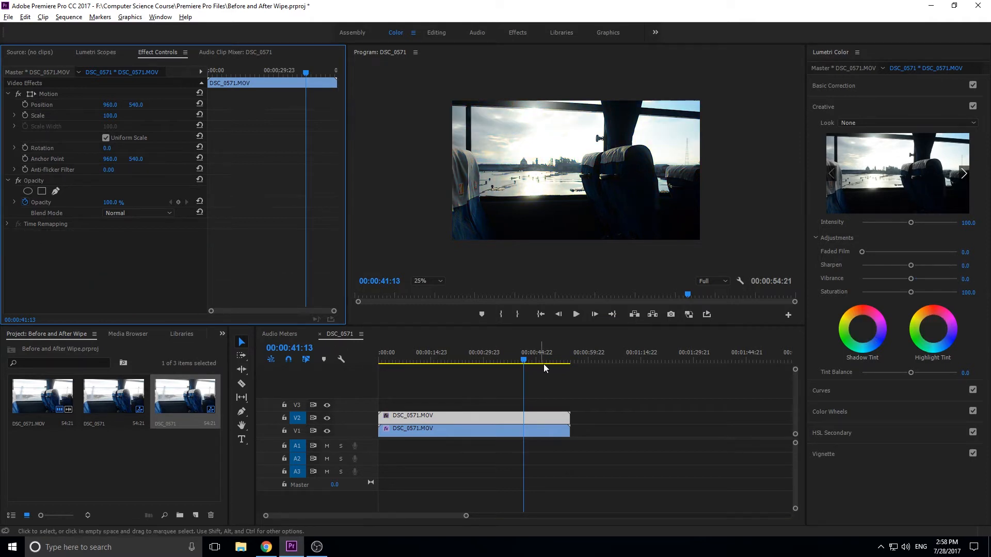
Trim the end of the ungraded V2 clip to 00:00:11:12 and play across the cut.
left_click_drag(523, 359, 417, 371)
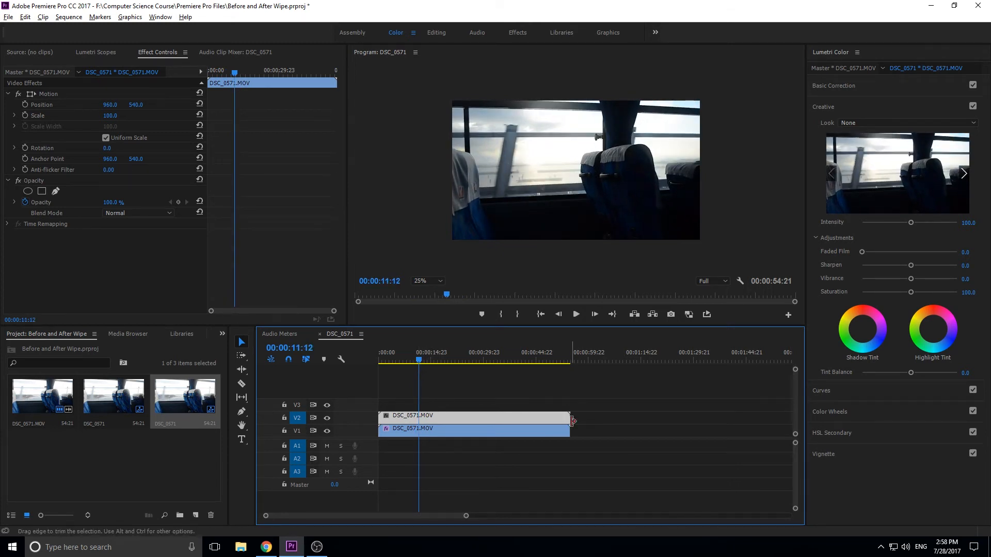
left_click_drag(570, 418, 413, 419)
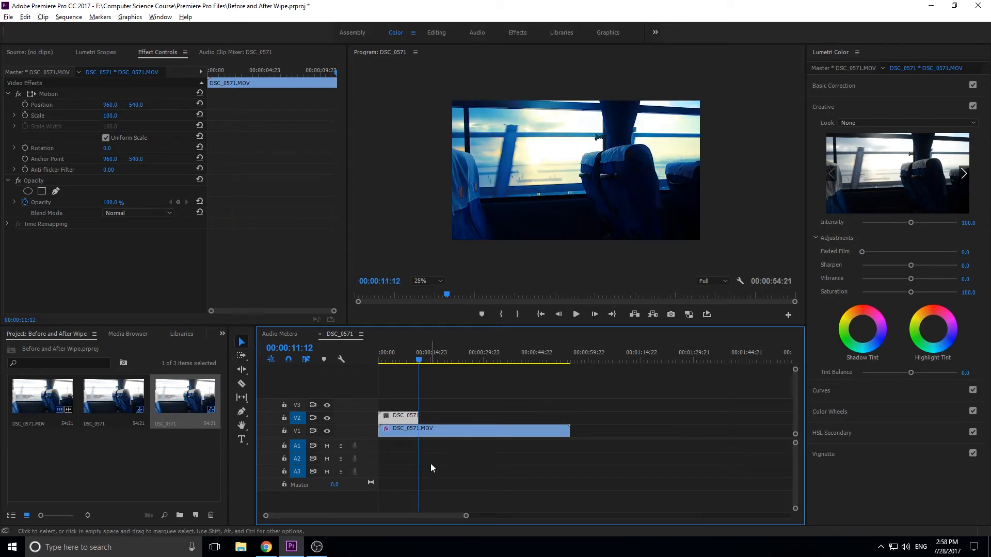
left_click(417, 360)
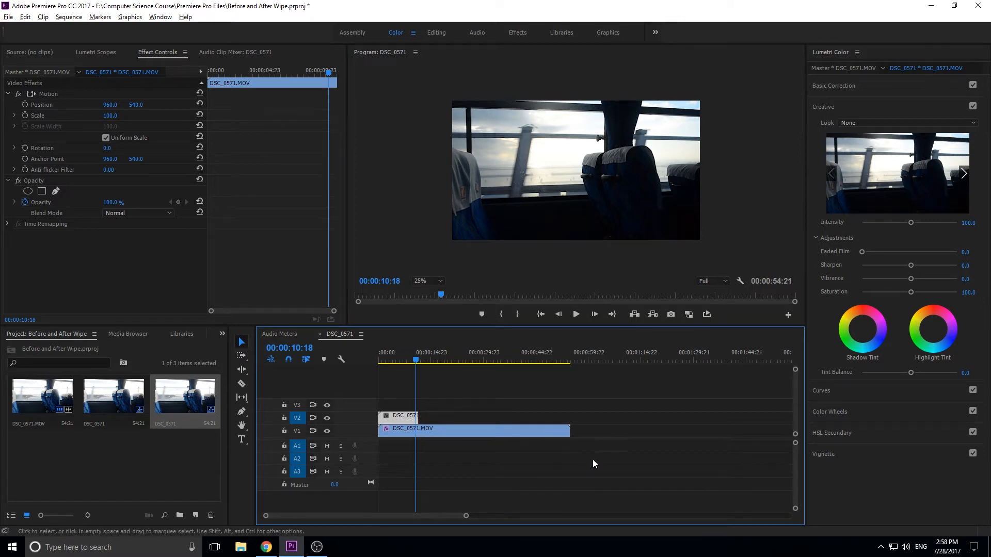
key("space")
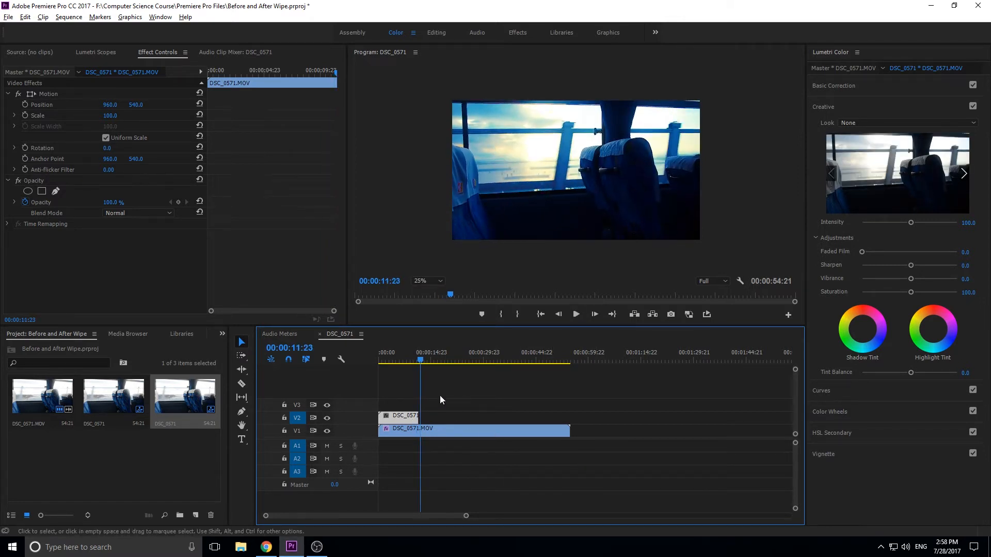
left_click_drag(420, 359, 414, 360)
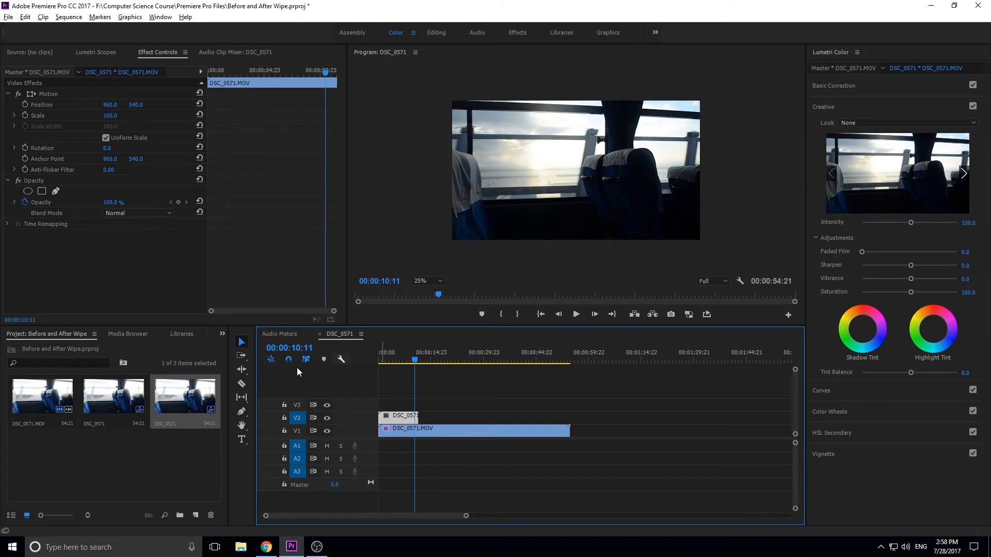
Apply the Radial Wipe video transition to the end of the V2 clip.
left_click(223, 334)
left_click(253, 393)
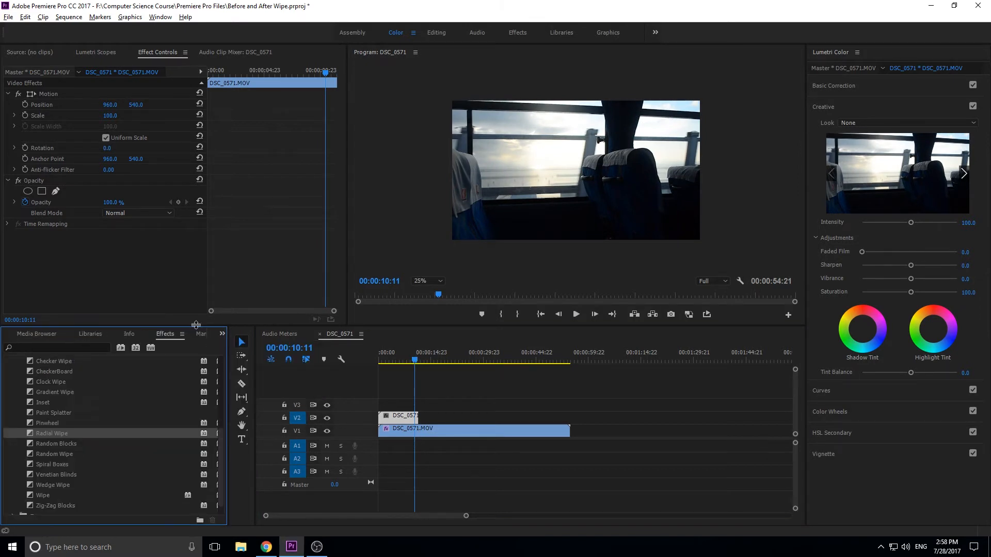
scroll(68, 406, "up", 4)
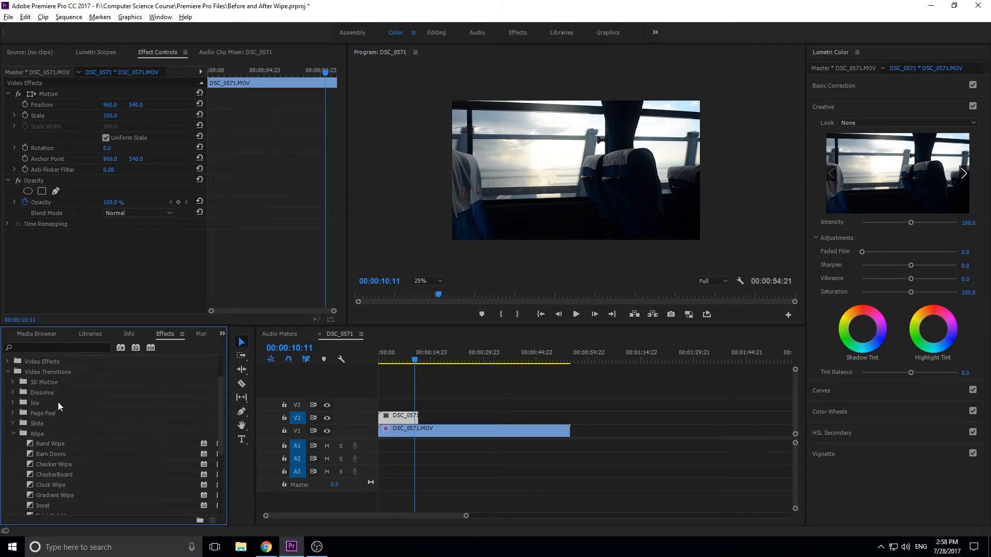
scroll(33, 453, "down", 2)
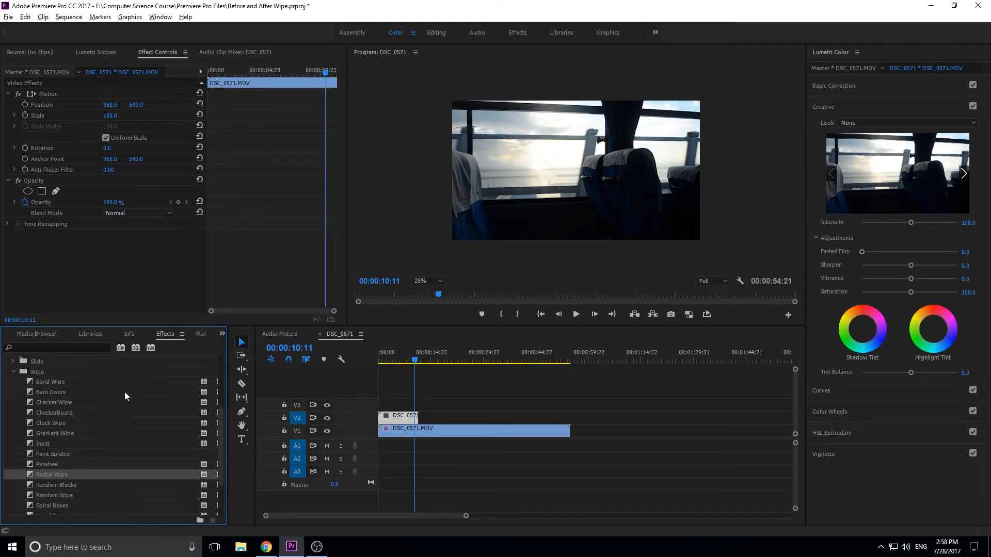
scroll(123, 394, "down", 2)
scroll(88, 429, "down", 1)
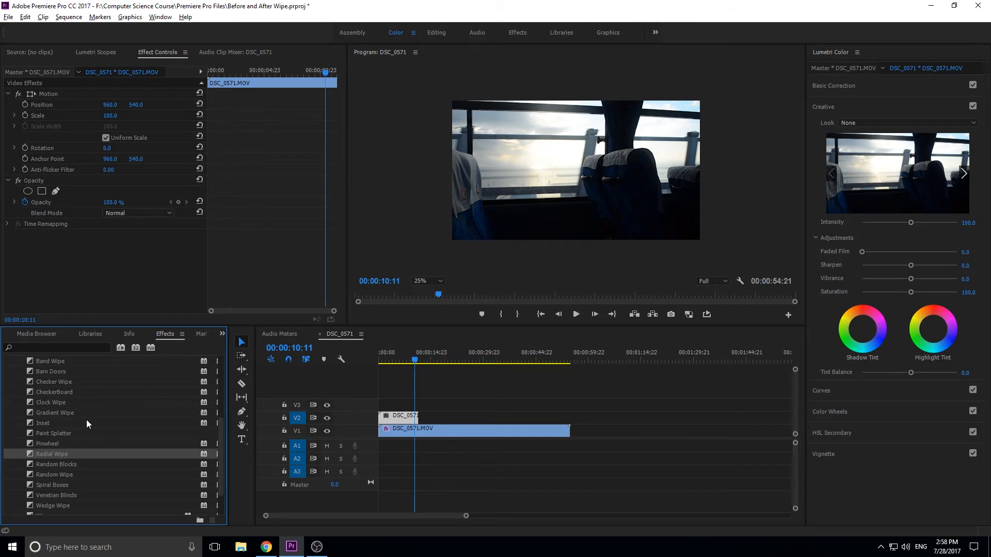
scroll(56, 454, "down", 1)
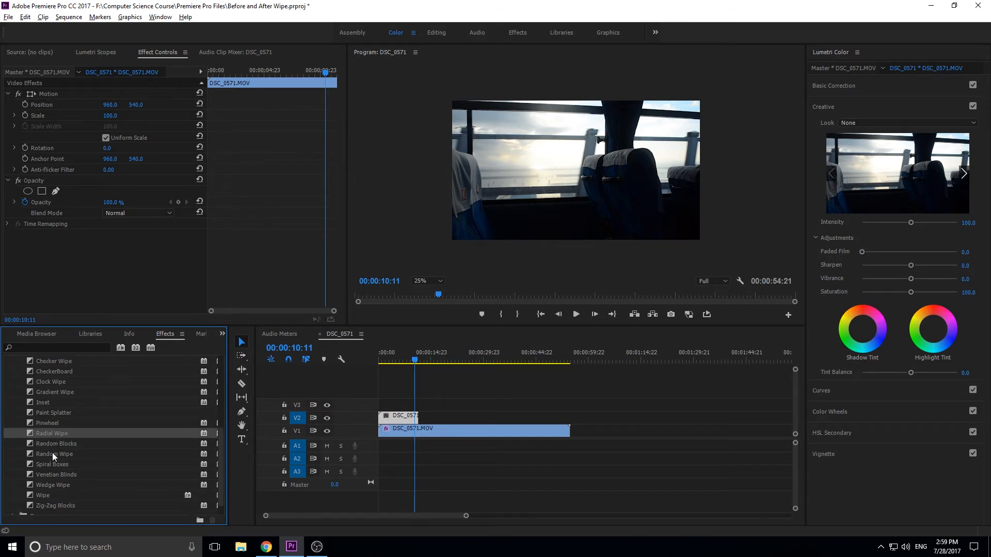
left_click_drag(52, 435, 418, 418)
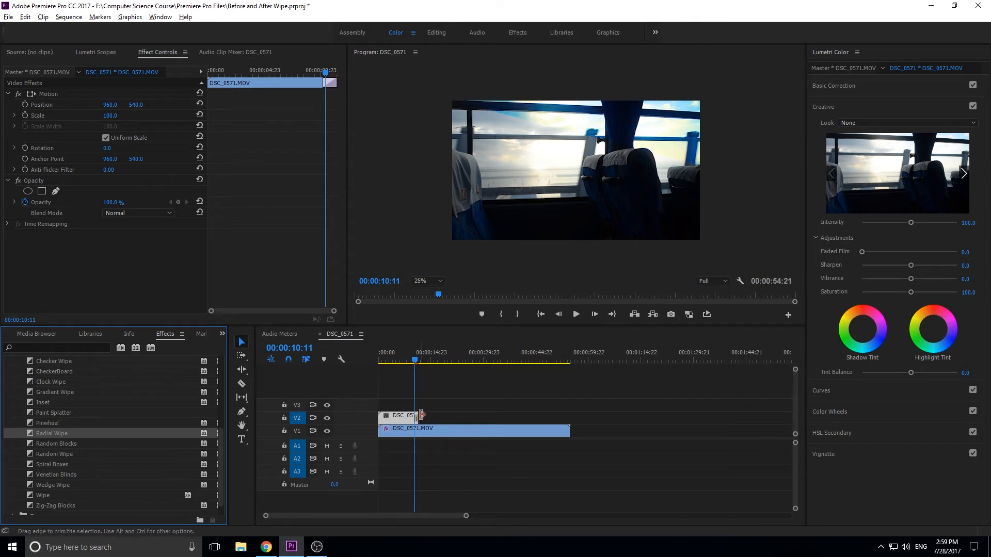
Play across the end of the V2 clip to preview the Radial Wipe, finishing with the playhead at 00:00:11:05.
key("space")
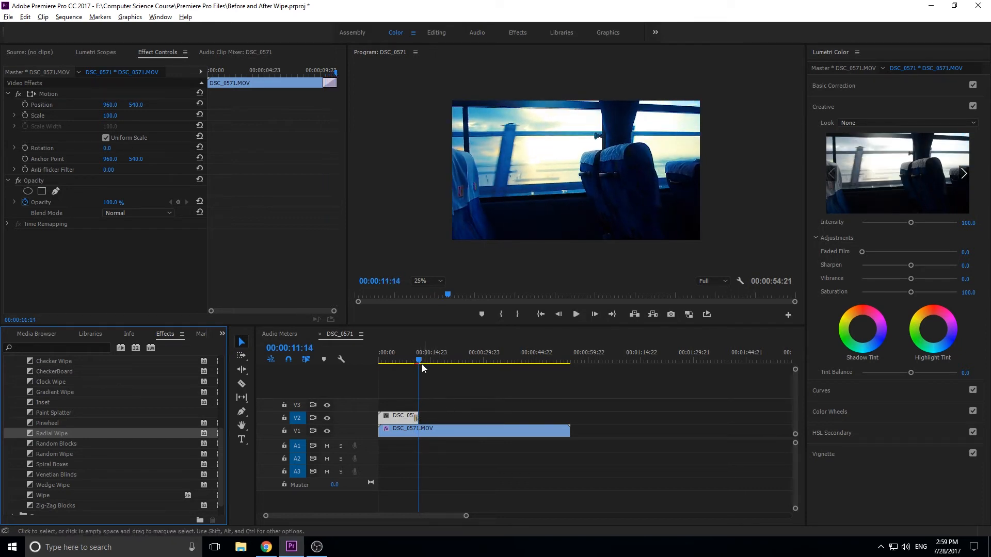
left_click(417, 359)
key("space")
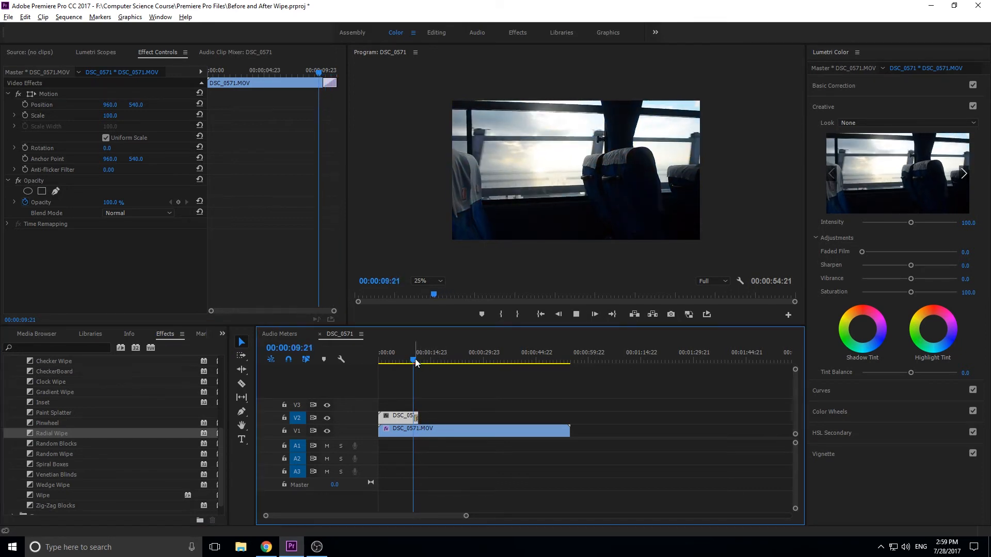
key("space")
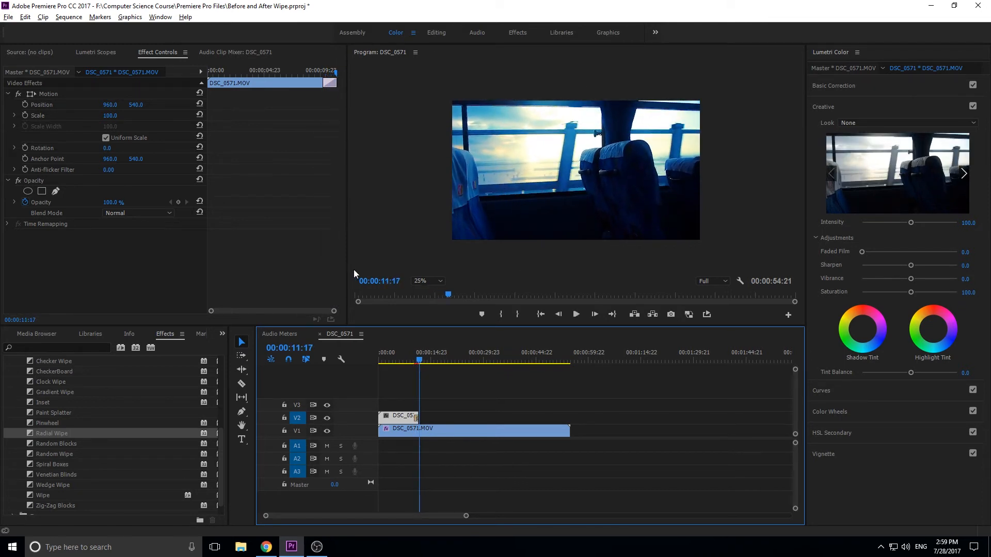
left_click(418, 359)
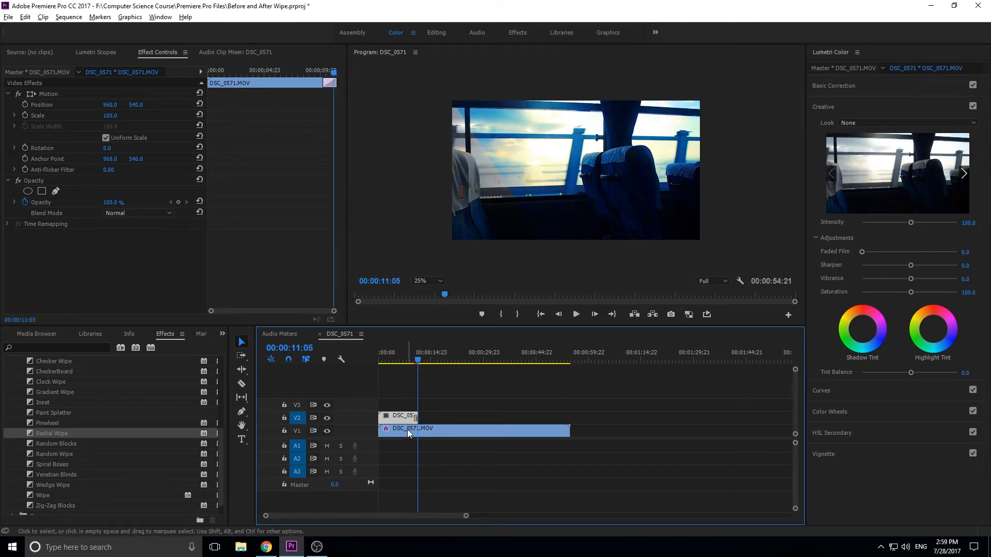
Lengthen the Radial Wipe on V2 to 00:00:04:01 by moving its start earlier, and play through it.
scroll(408, 426, "up", 4)
scroll(408, 425, "up", 1)
left_click(443, 416)
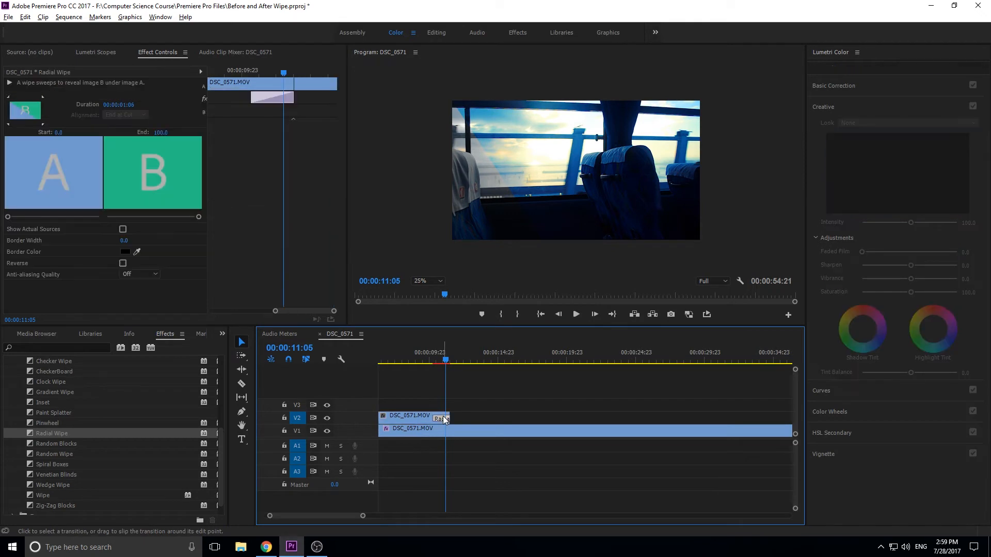
left_click_drag(439, 417, 395, 417)
left_click_drag(397, 352, 388, 351)
key("space")
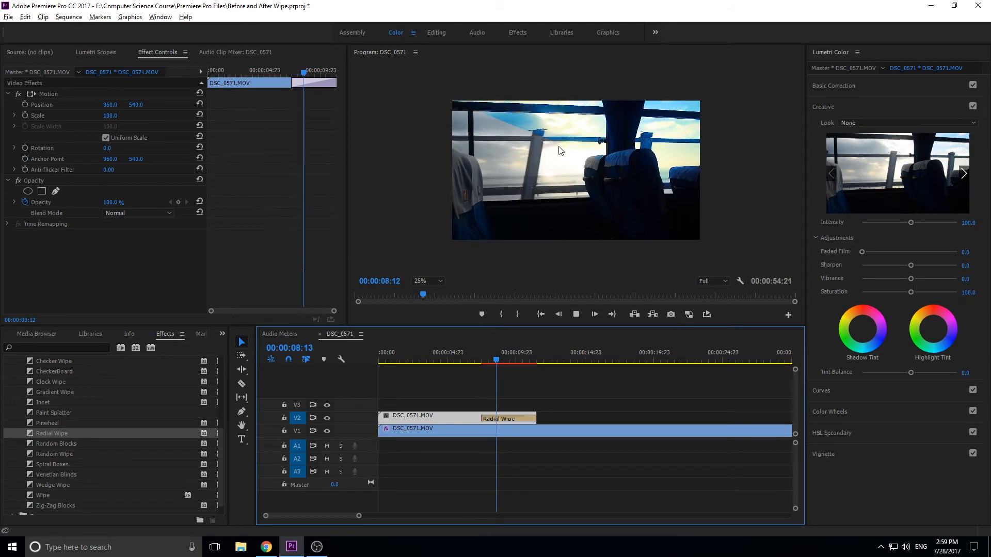
key("space")
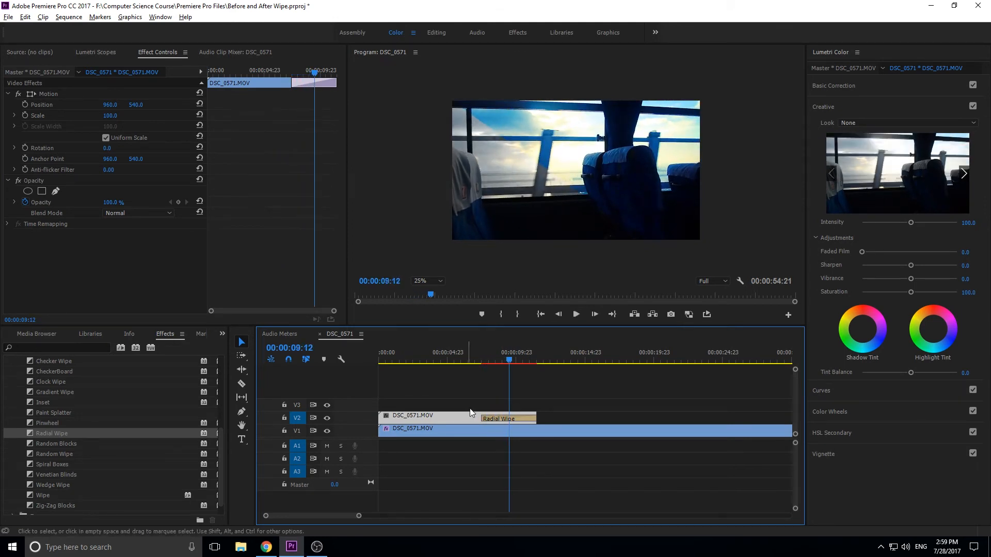
Delete the Radial Wipe transition from the end of the V2 clip.
key("Delete")
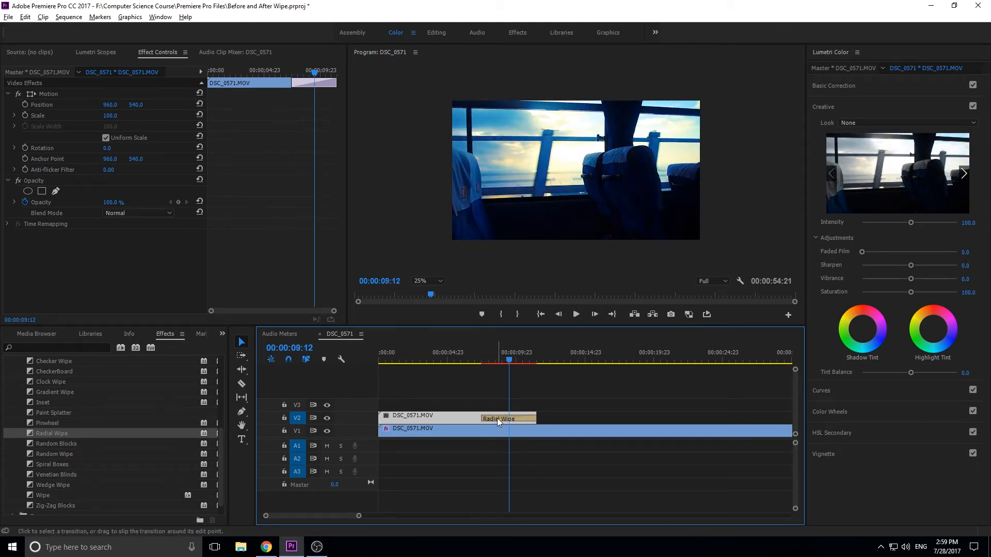
key("ctrl+z")
left_click_drag(500, 418, 505, 422)
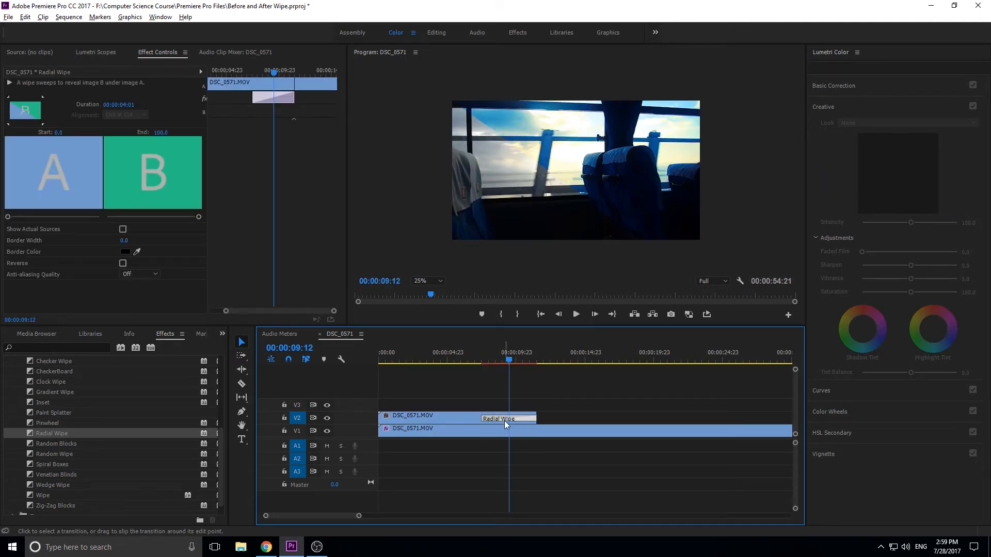
key("Delete")
Add a Venetian Blinds transition lasting 00:00:02:06 to the end of the V2 clip and preview it.
scroll(73, 445, "down", 1)
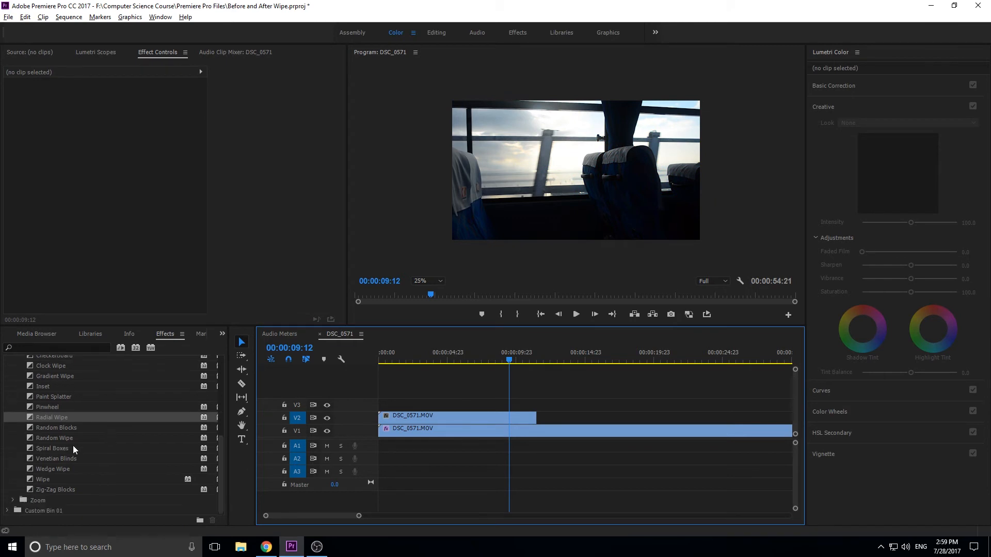
left_click_drag(59, 457, 531, 419)
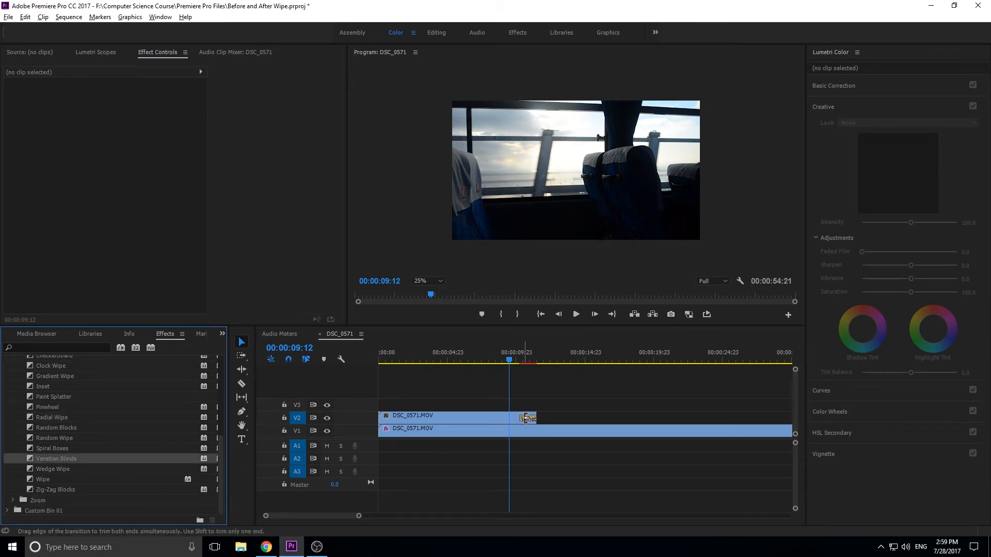
key("space")
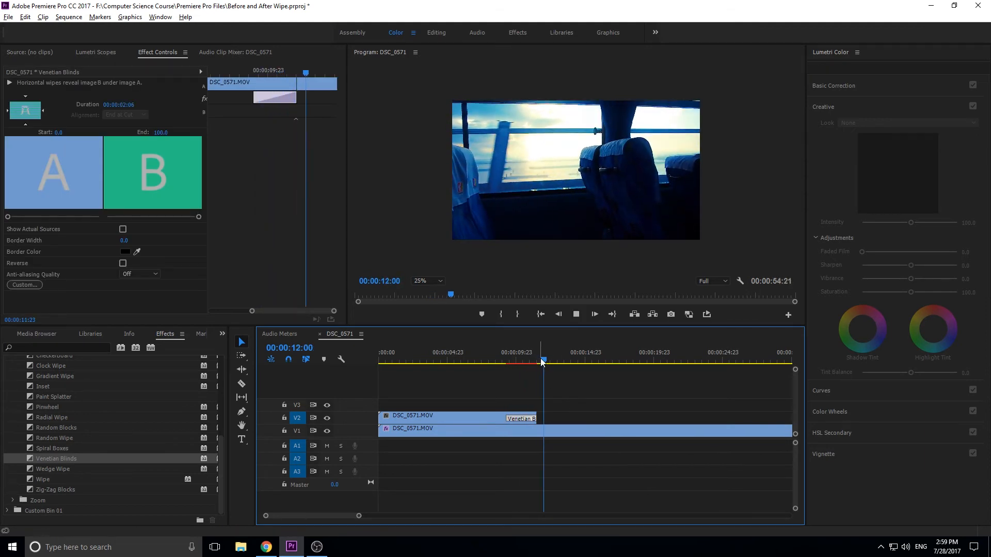
left_click(504, 344)
Replace the Venetian Blinds transition at the end of the V2 clip with a Radial Wipe.
left_click(523, 416)
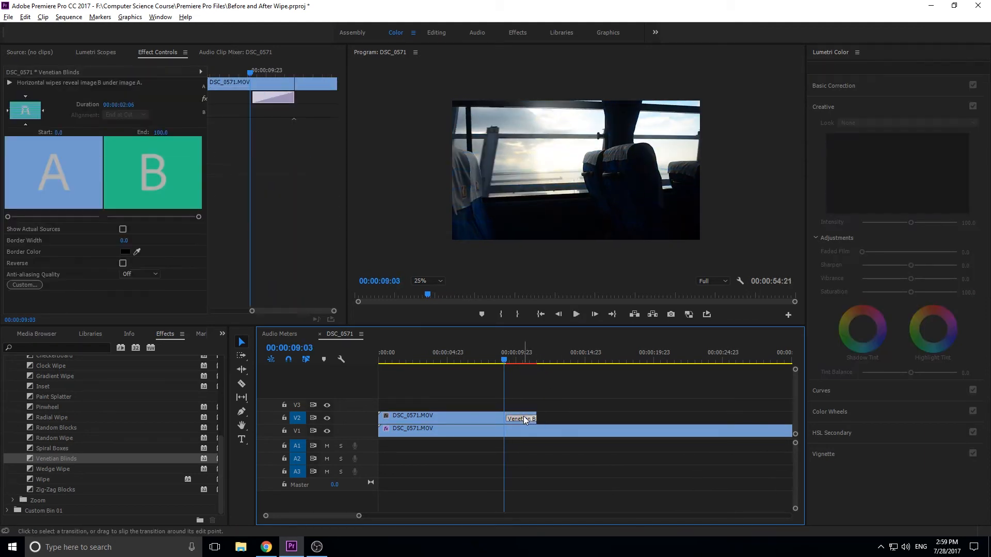
key("Delete")
left_click(519, 417)
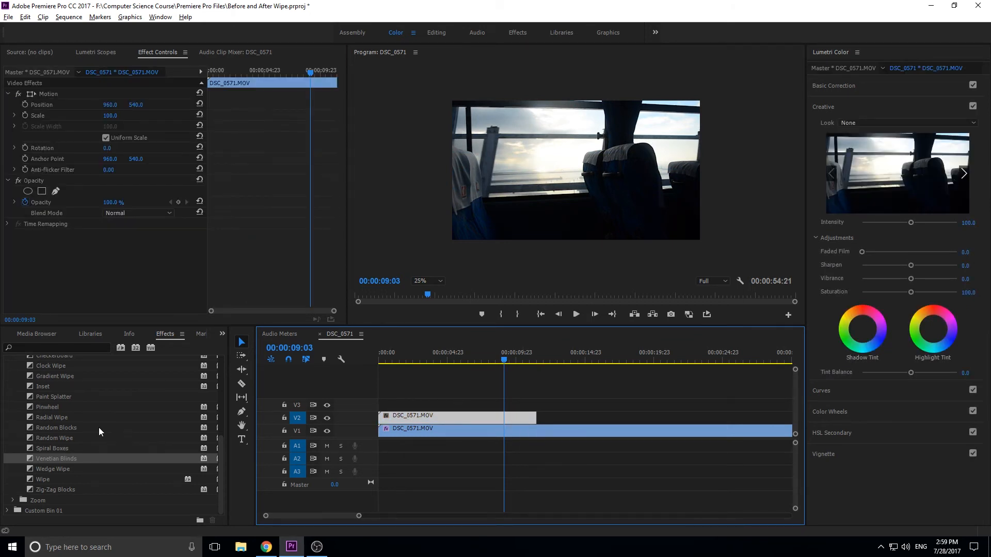
left_click_drag(47, 416, 507, 417)
With the playhead at 00:00:12:19, apply the Camera Blur effect to the V1 clip and set Percent Blur to 16.
left_click(556, 434)
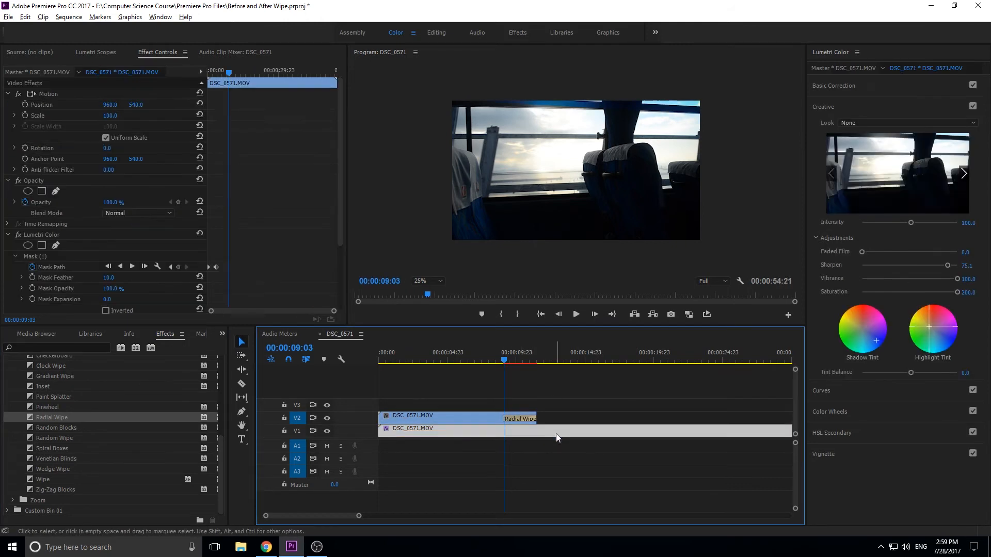
left_click(553, 355)
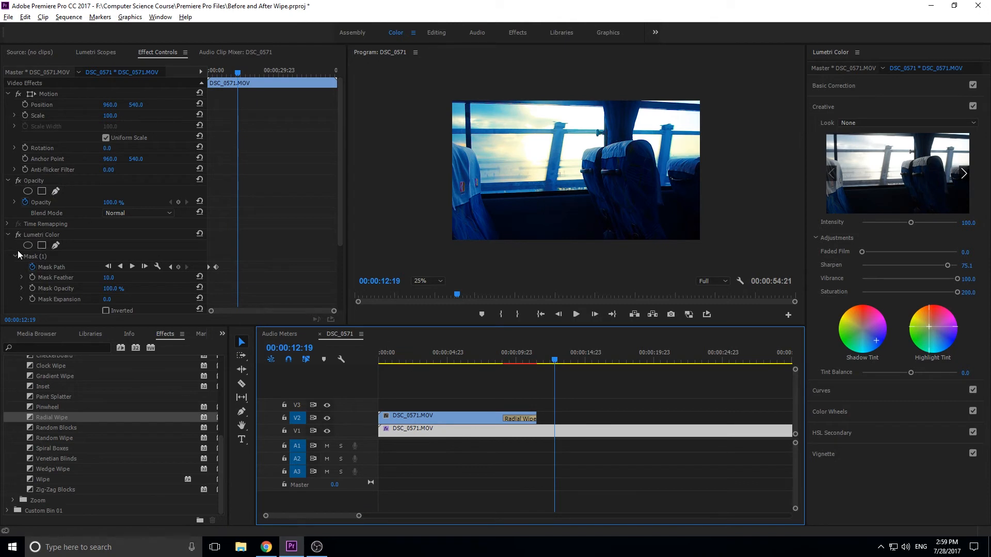
left_click(9, 235)
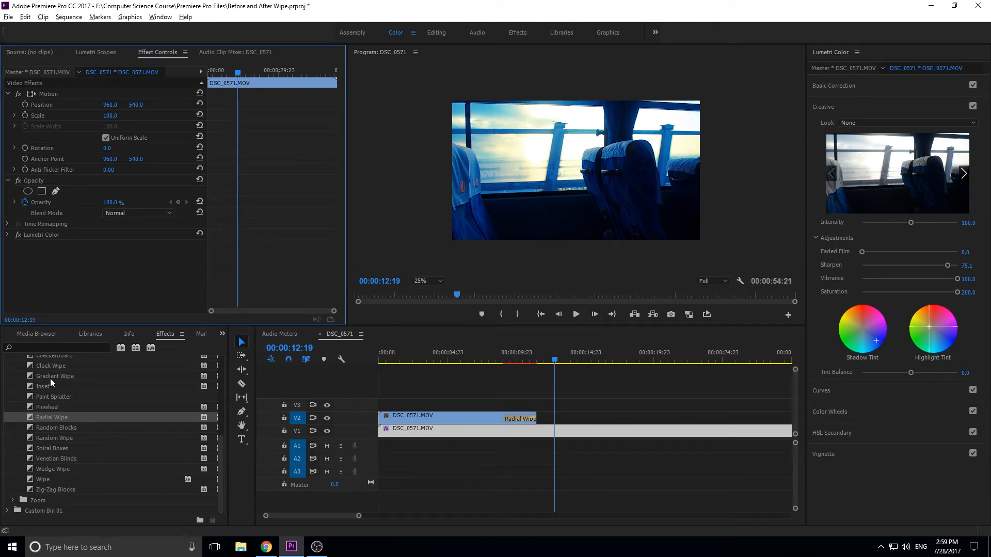
scroll(51, 375, "up", 4)
left_click(41, 347)
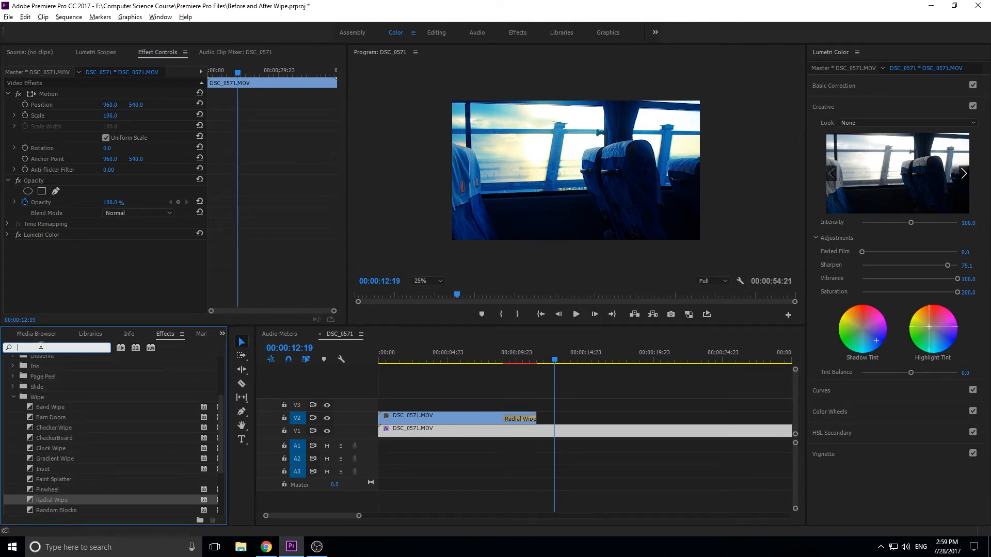
type("blur")
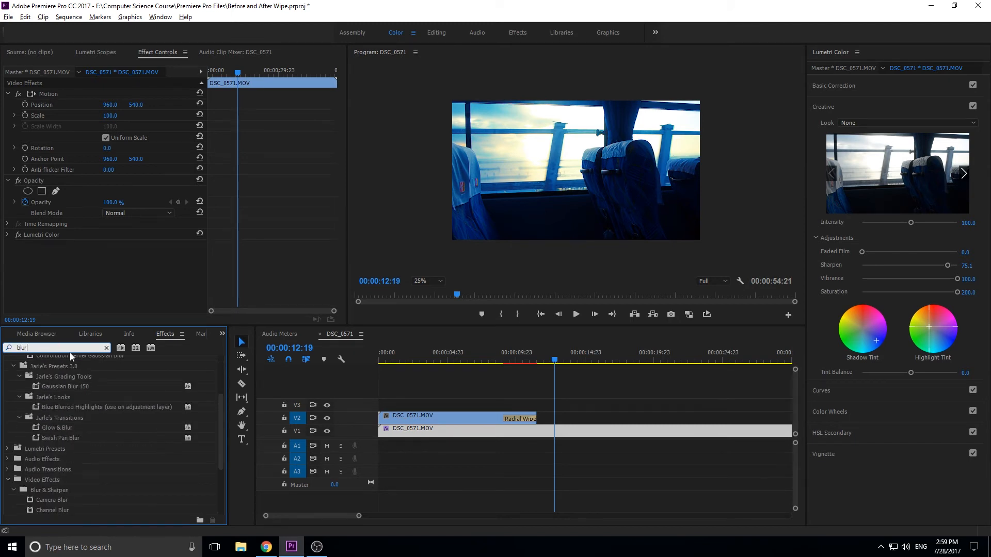
scroll(117, 453, "down", 4)
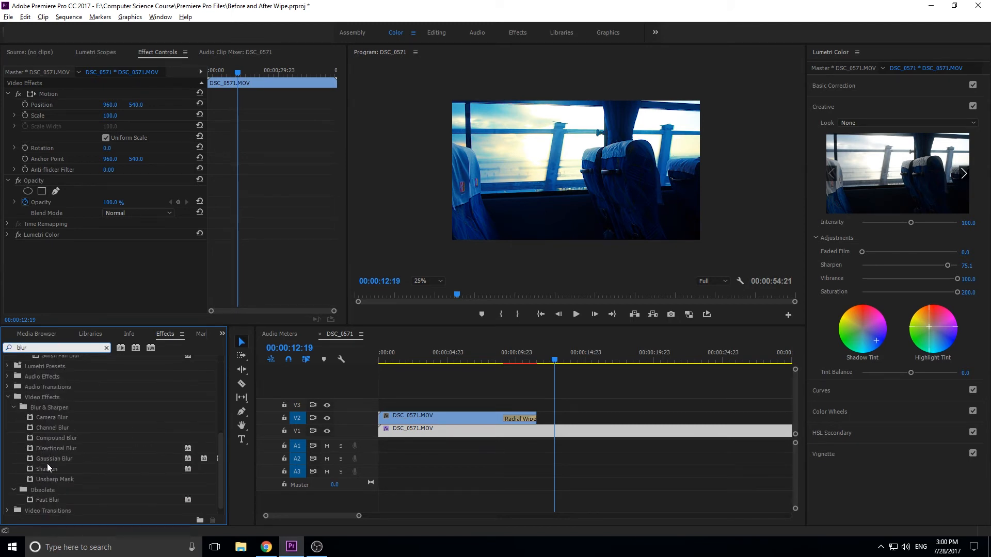
left_click_drag(34, 418, 553, 436)
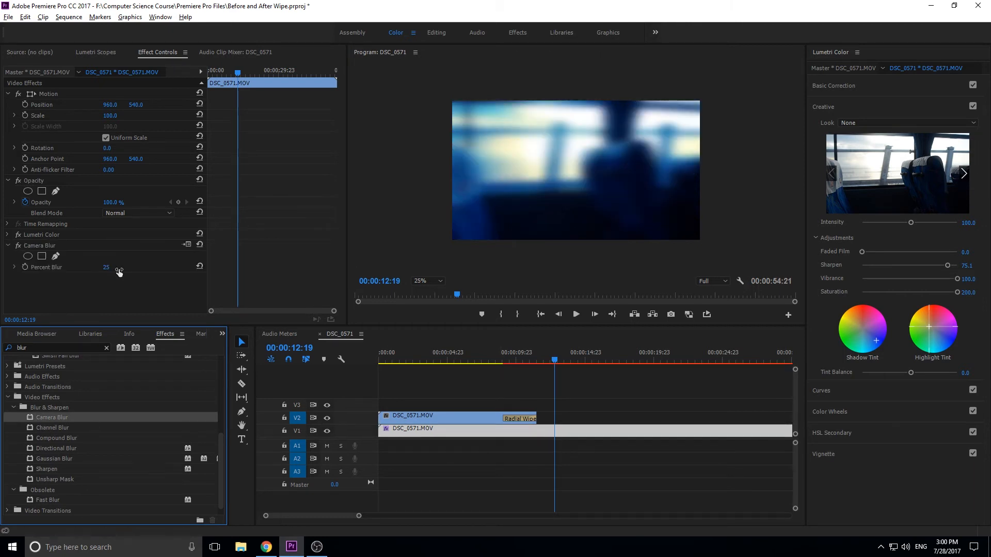
left_click_drag(106, 267, 101, 268)
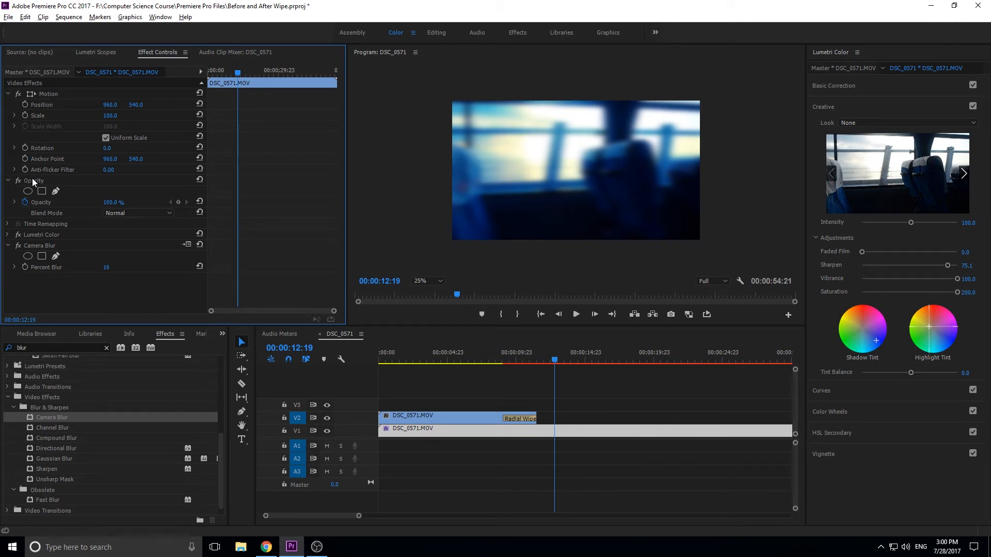
Examine the Lumetri Color mask settings and the effects applied to the V1 clip, then collapse Lumetri Color.
left_click(9, 235)
scroll(48, 253, "down", 3)
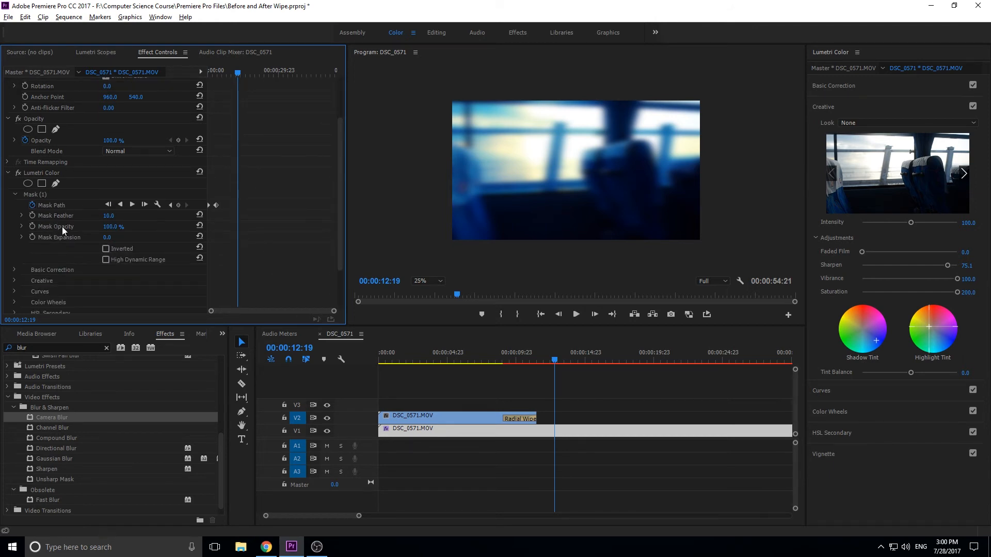
scroll(18, 231, "down", 3)
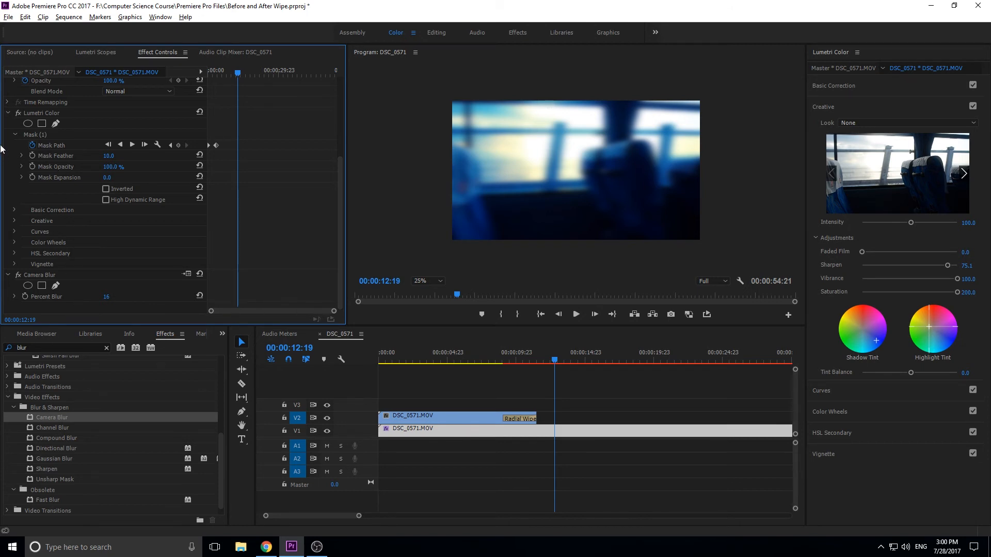
left_click(15, 136)
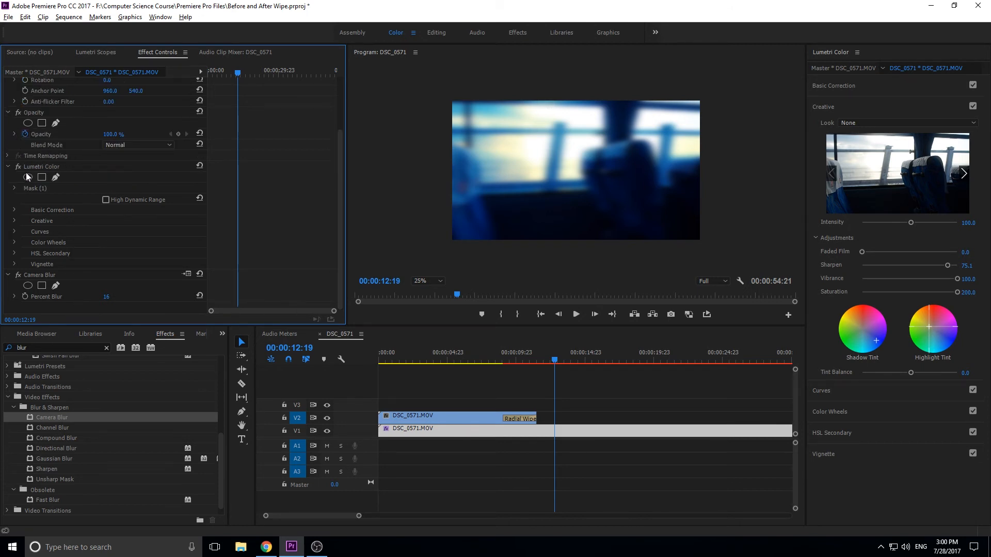
left_click(8, 167)
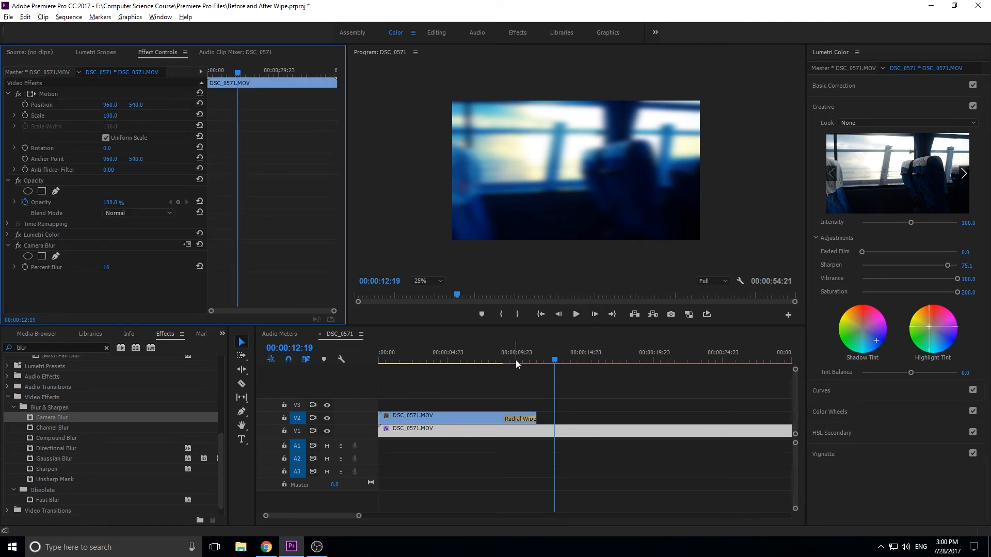
Play from 00:00:08:17 through the Radial Wipe to preview the change from the ungraded clip to the blurred one.
mouse_move(513, 360)
left_mouse_down()
mouse_move(491, 360)
mouse_move(507, 357)
mouse_move(500, 360)
left_mouse_up()
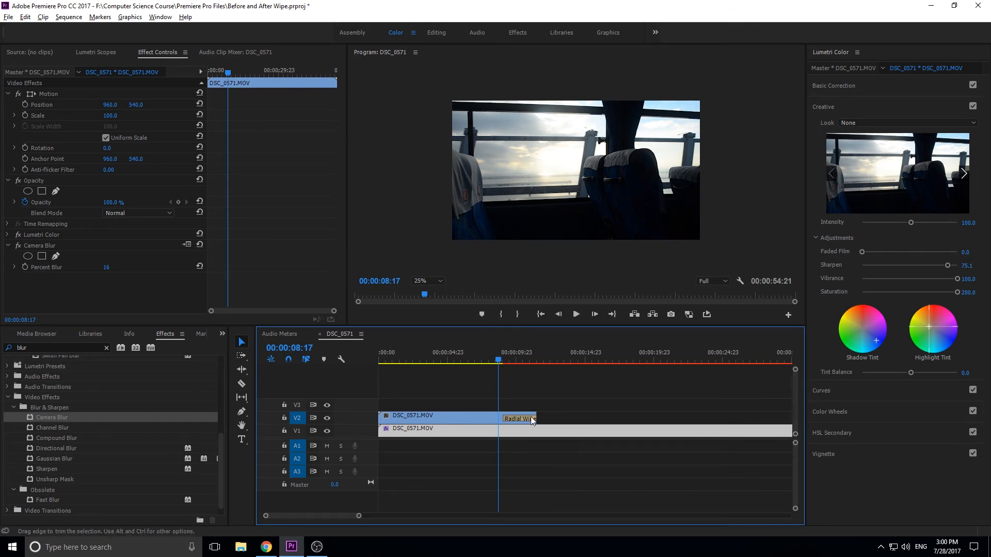
left_click(498, 362)
key("space")
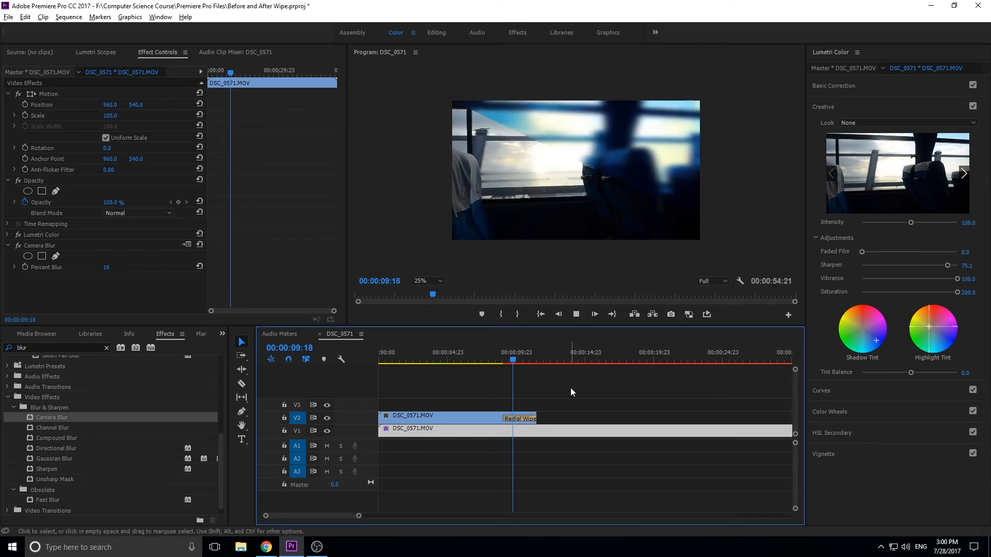
key("space")
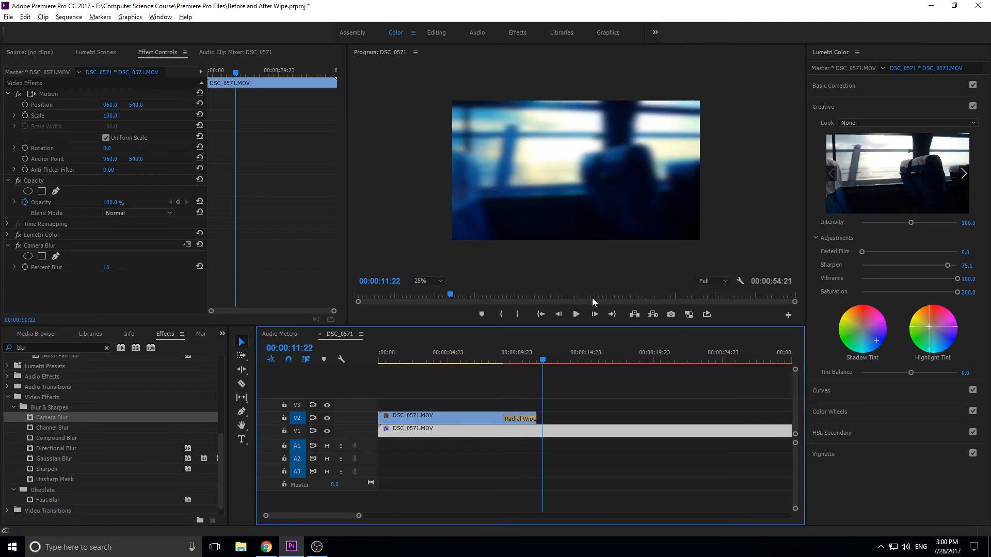
Compare frames before, after and within the Radial Wipe, leaving the playhead mid-wipe at 00:00:10:06.
mouse_move(512, 361)
left_mouse_down()
mouse_move(504, 358)
mouse_move(513, 359)
left_mouse_up()
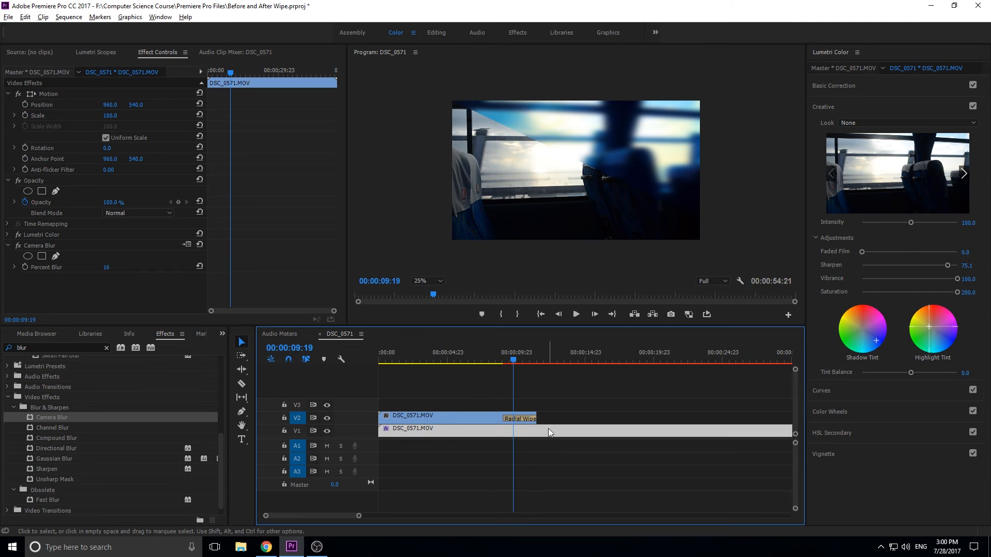
left_click(463, 360)
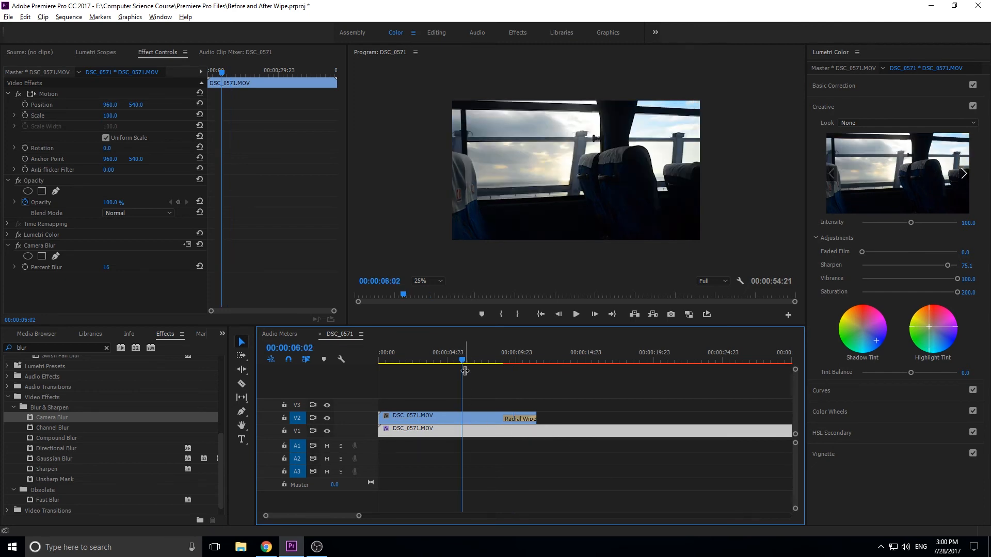
left_click(608, 354)
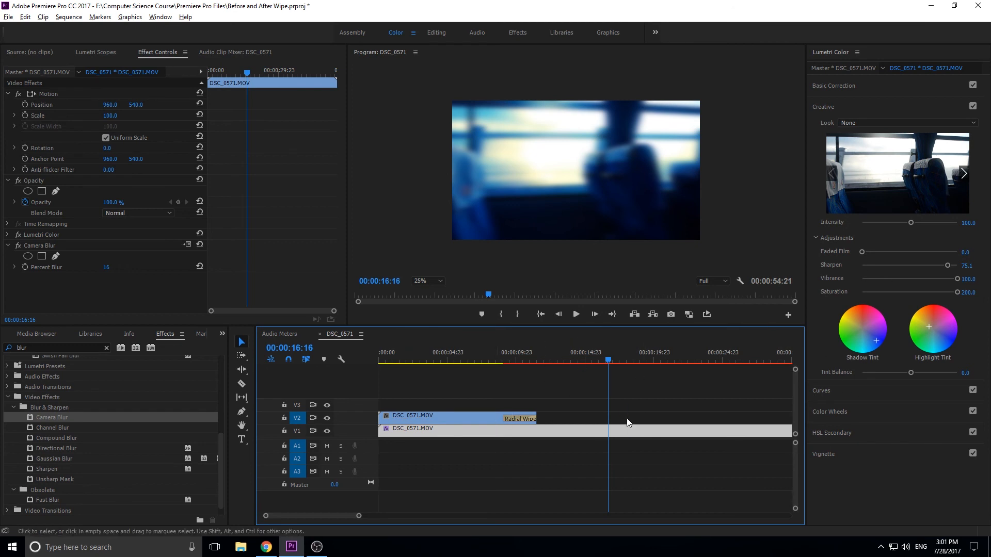
mouse_move(531, 361)
left_mouse_down()
mouse_move(509, 360)
mouse_move(519, 360)
left_mouse_up()
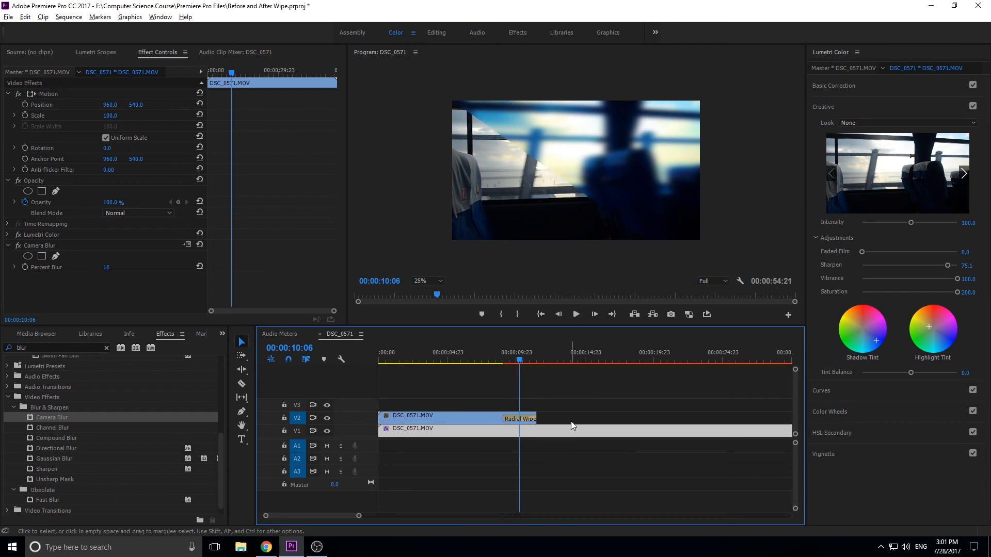